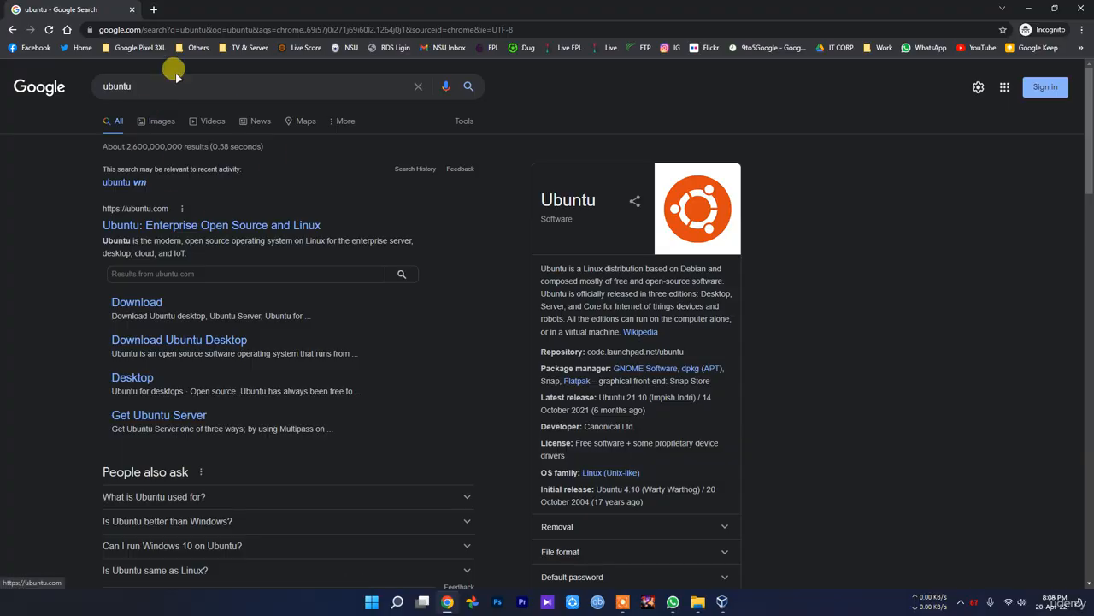
# Step: Open the official Ubuntu website from the search results
pyautogui.click(193, 227)
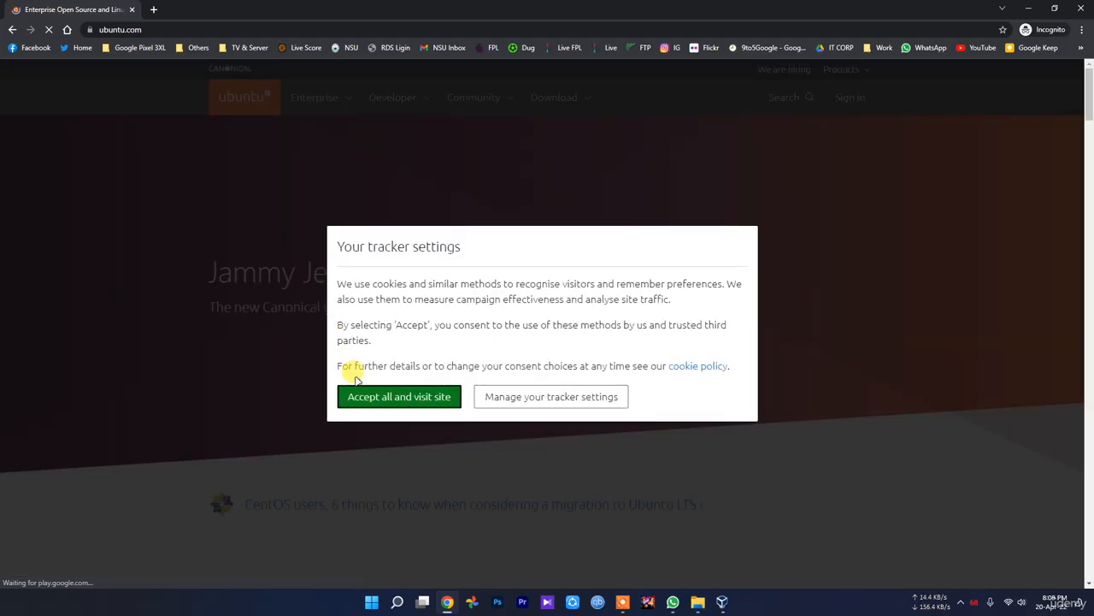
# Step: Switch to File Explorer and look through the metasploitable-linux-2.0.0 and MSEdge.Win10.VirtualBox folders
pyautogui.moveTo(696, 602)
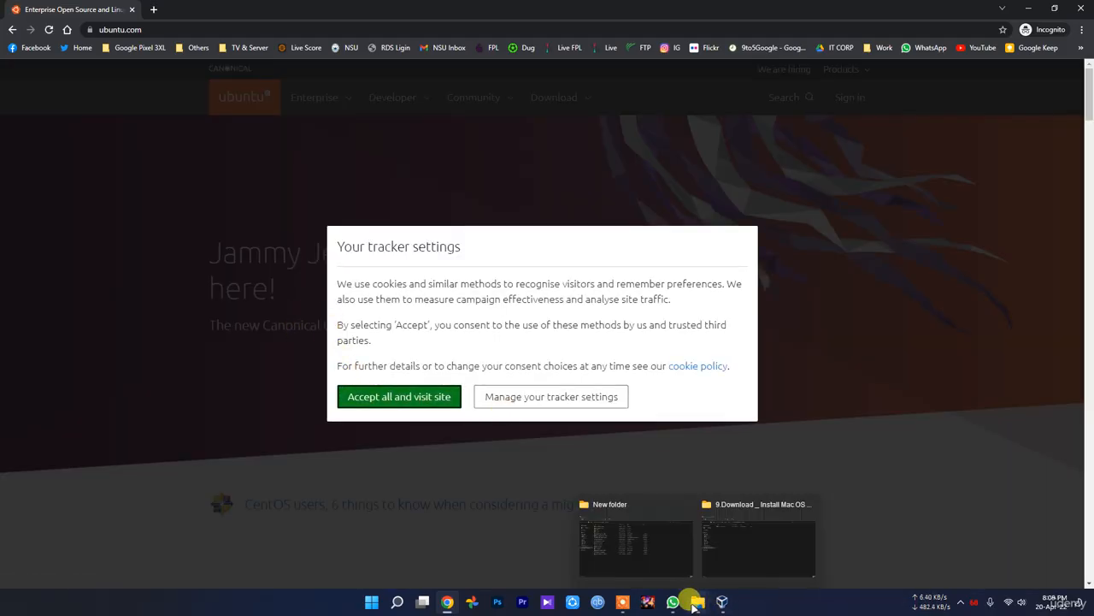
pyautogui.click(633, 556)
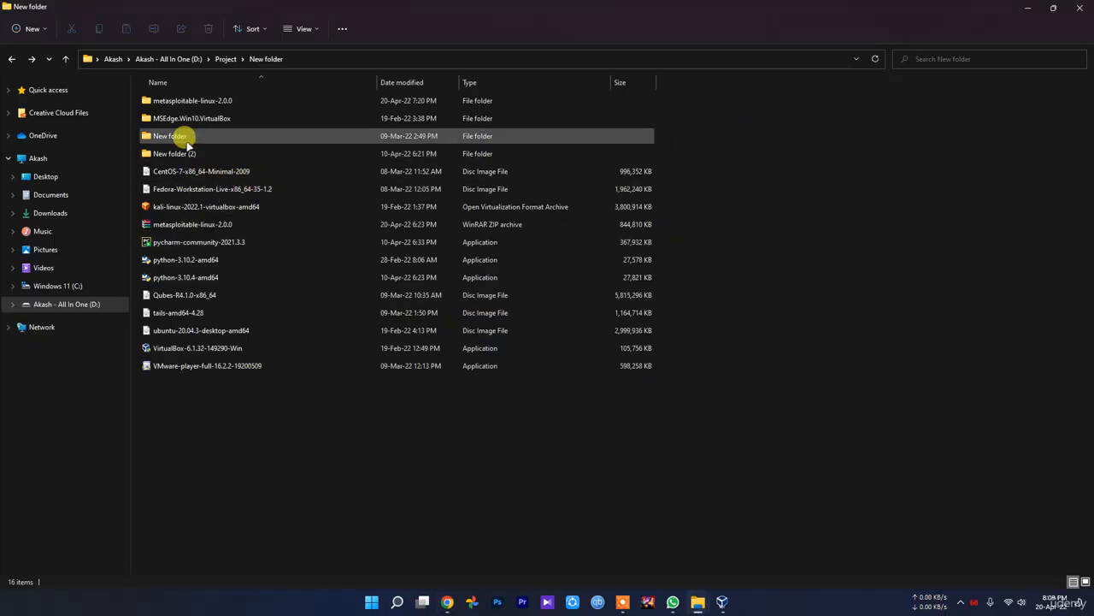
pyautogui.click(721, 602)
pyautogui.click(722, 602)
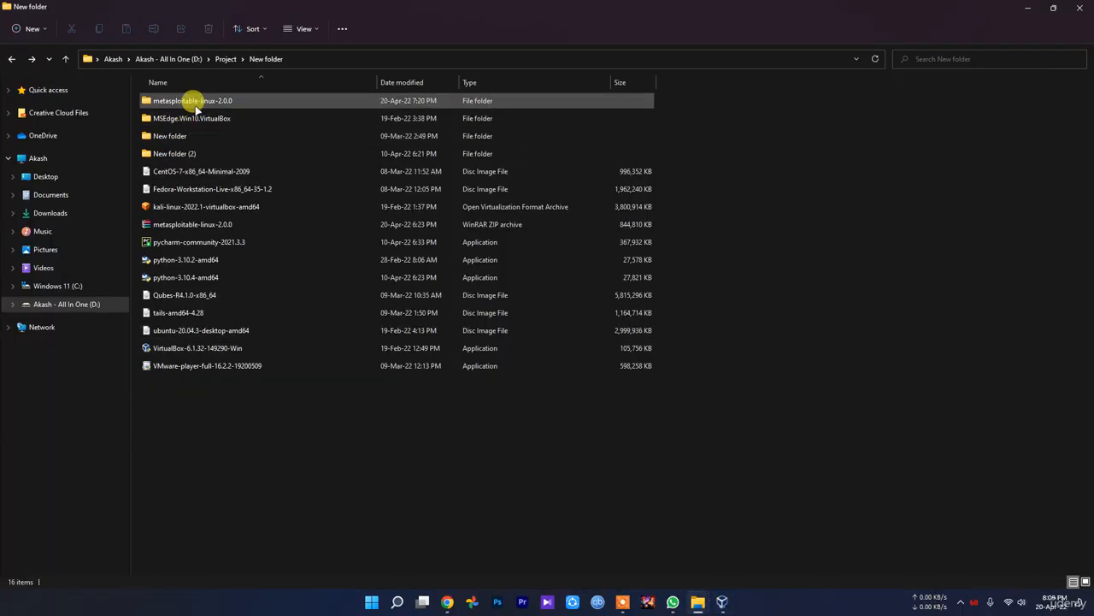
pyautogui.doubleClick(182, 100)
pyautogui.doubleClick(181, 101)
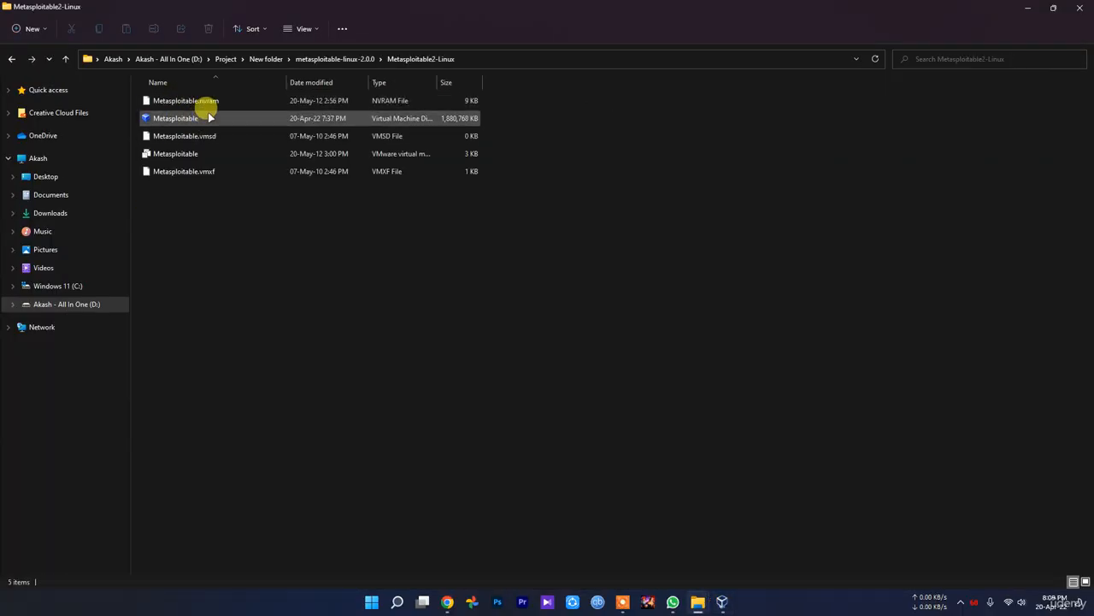
pyautogui.press('BackSpace')
pyautogui.press('BackSpace')
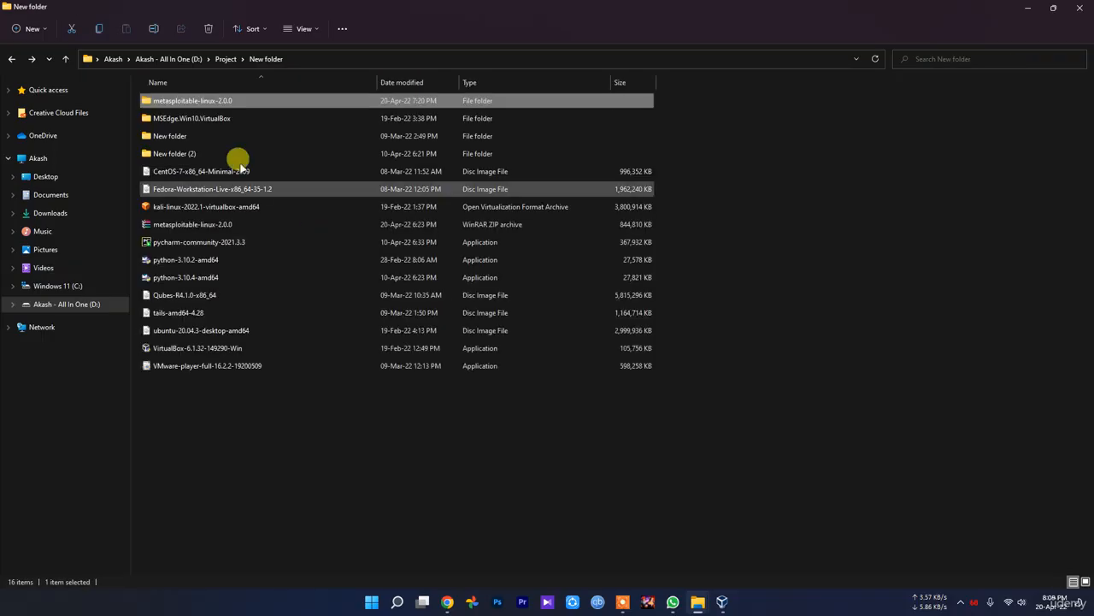
pyautogui.doubleClick(202, 120)
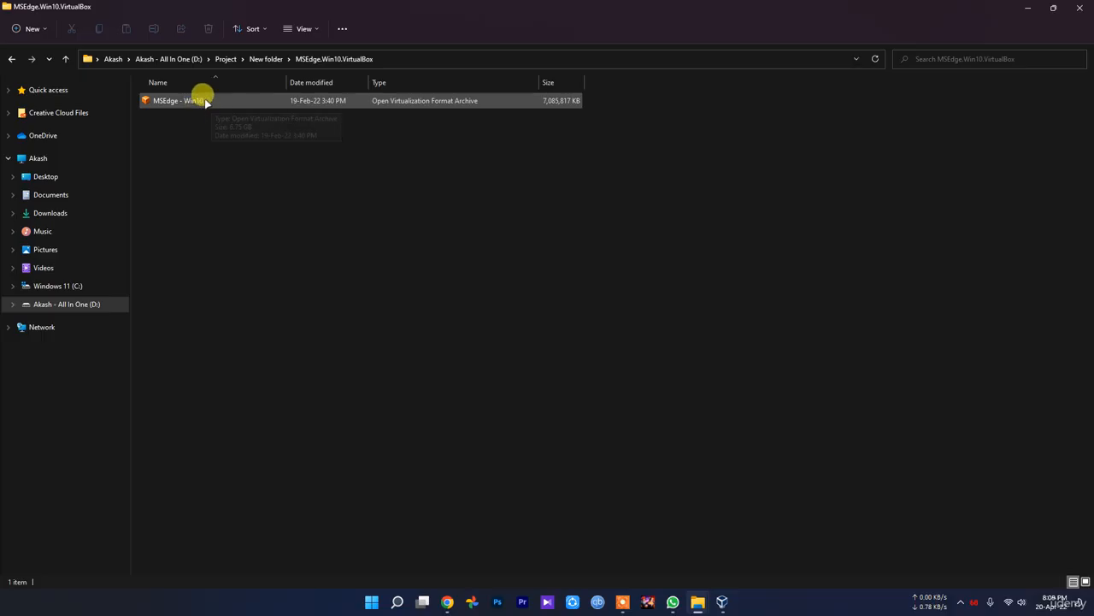
pyautogui.press('BackSpace')
pyautogui.click(427, 486)
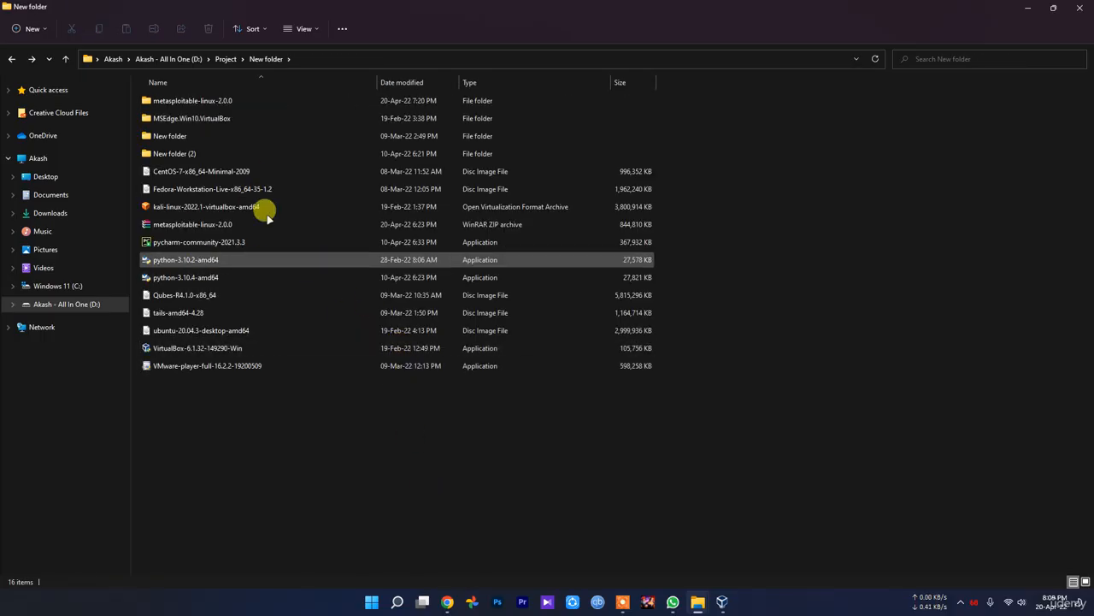
# Step: Return to the browser, accept all trackers on the Ubuntu site and open the Ubuntu Desktop download page
pyautogui.click(444, 602)
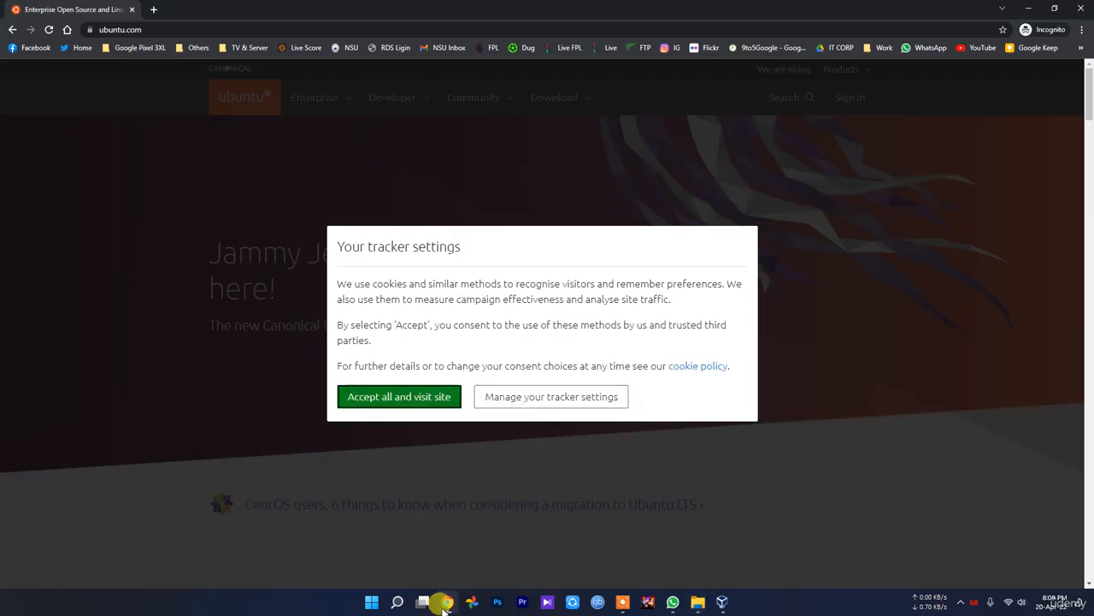
pyautogui.click(423, 398)
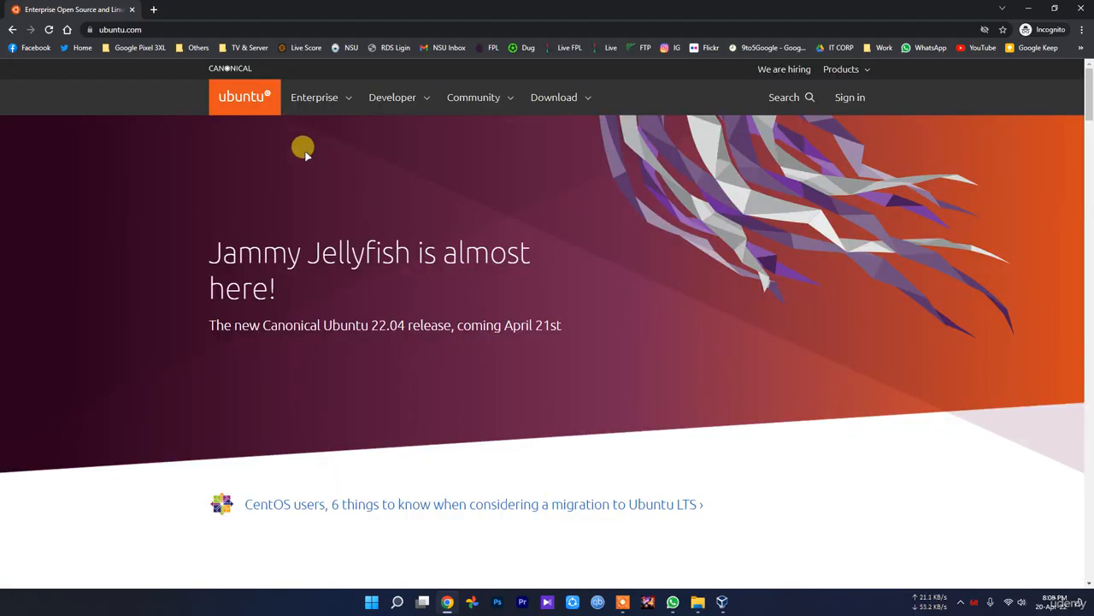
pyautogui.click(564, 99)
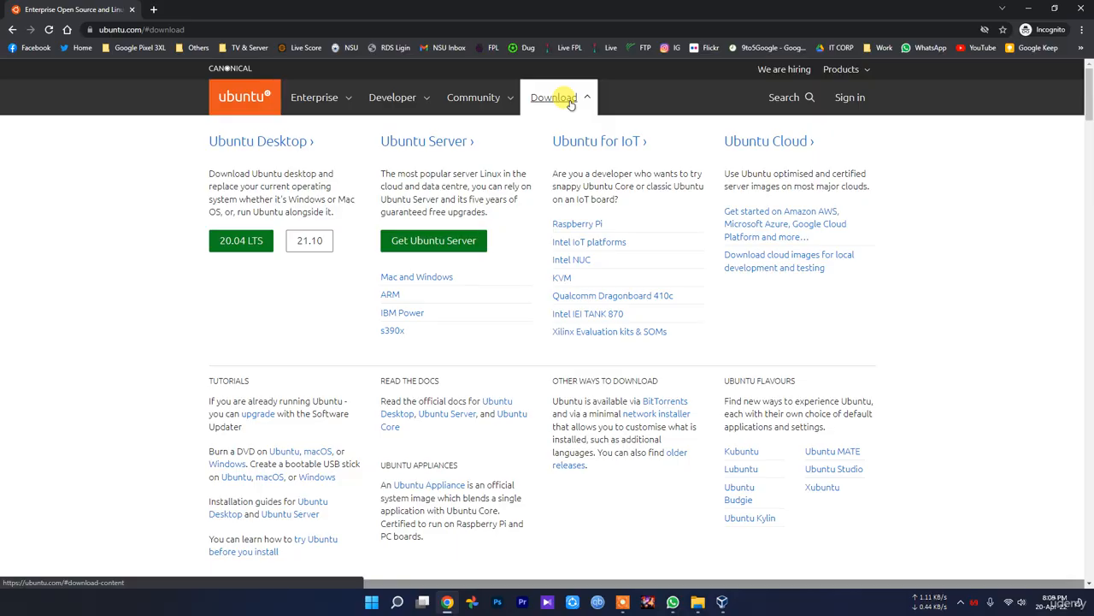
pyautogui.click(267, 142)
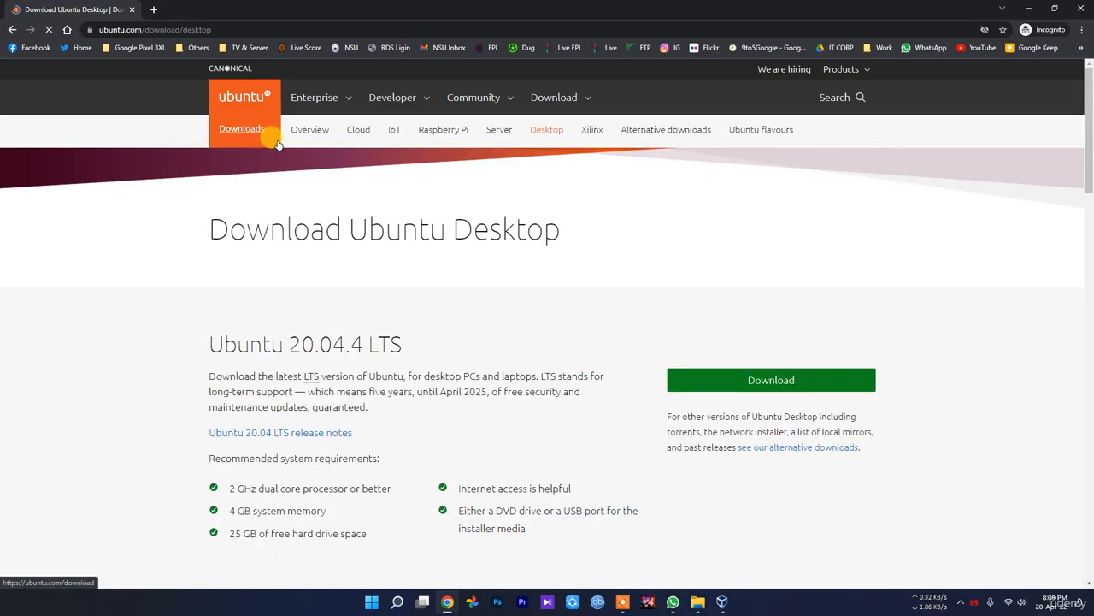
# Step: Start the Ubuntu 20.04.4 LTS desktop download and cancel saving the disc image
pyautogui.click(738, 378)
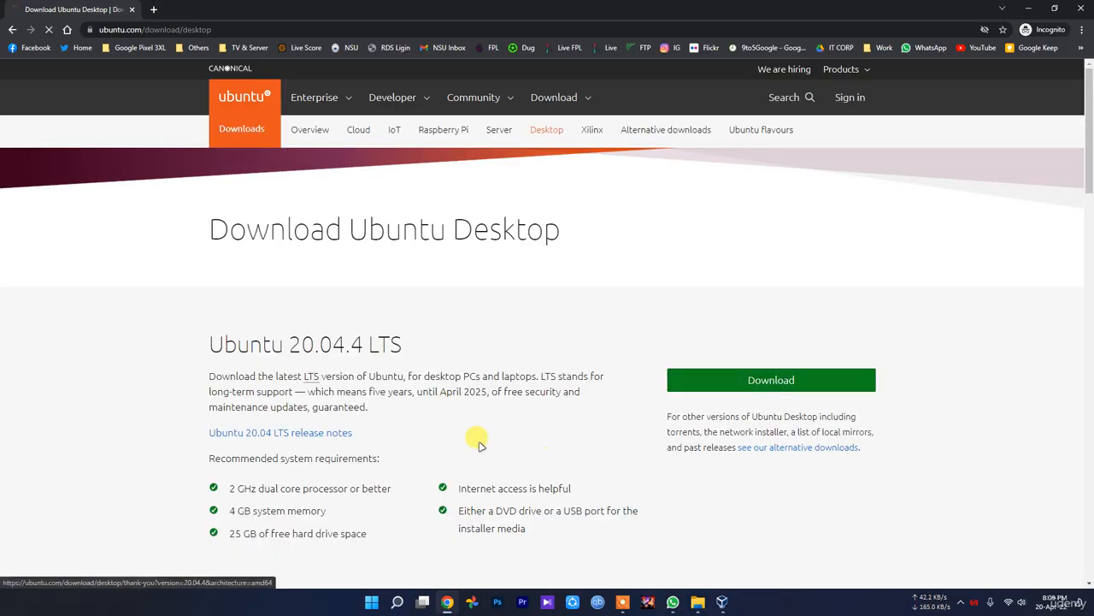
pyautogui.scroll(-8, 469, 432)
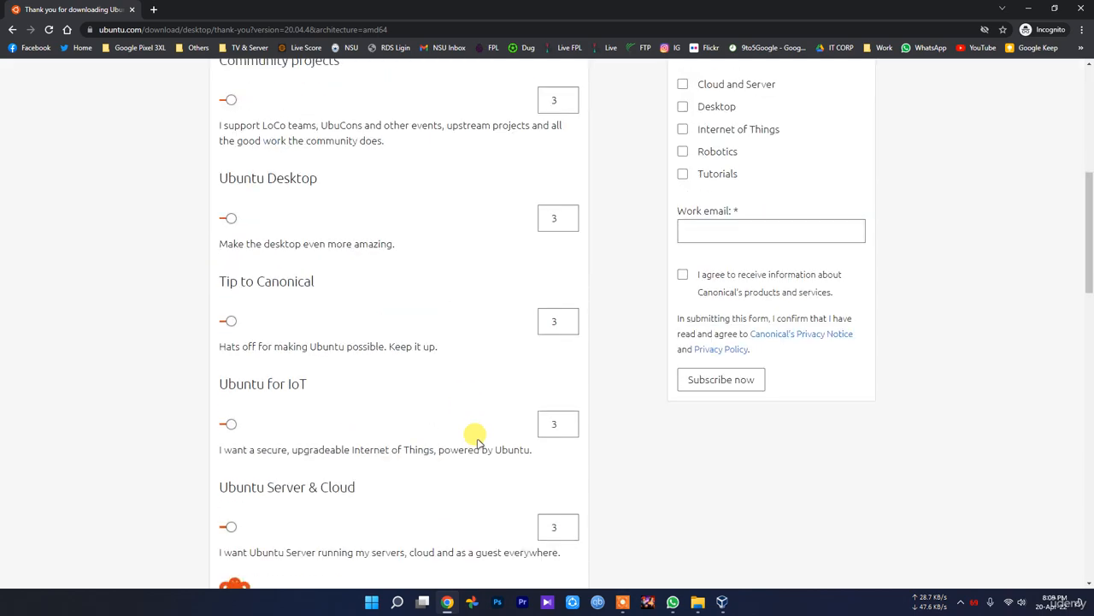
pyautogui.scroll(8, 282, 456)
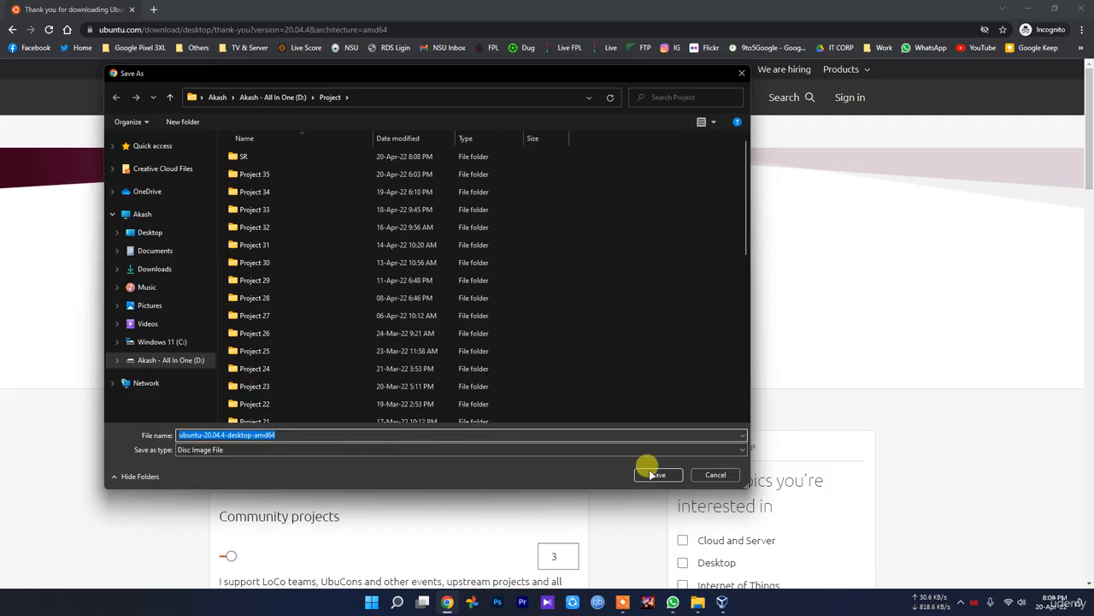
pyautogui.click(715, 475)
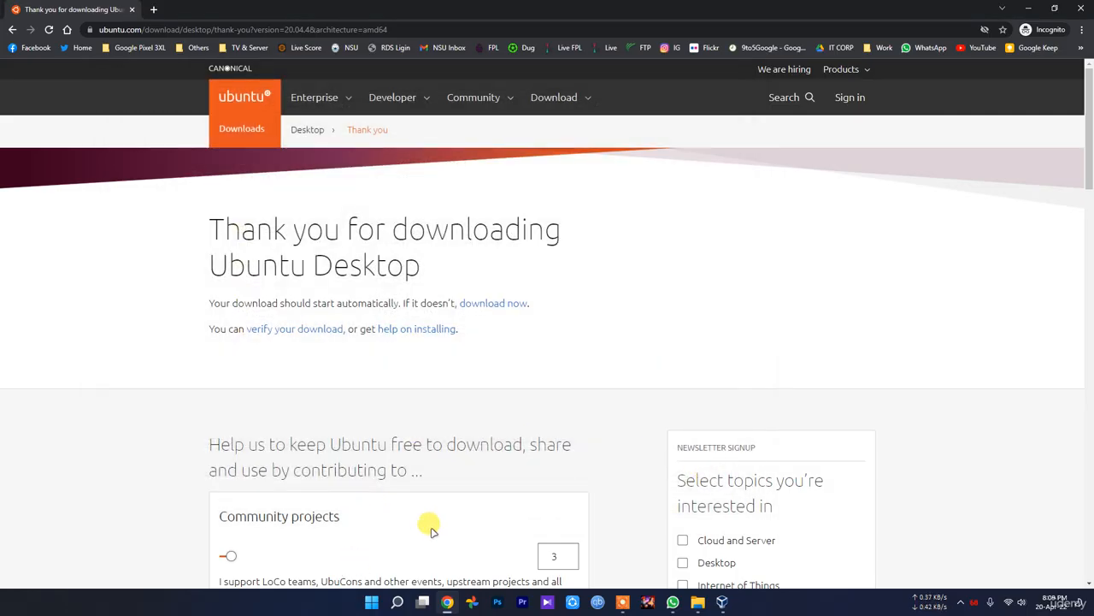
# Step: Switch to File Explorer and examine the detailed properties of the ubuntu-20.04.3-desktop-amd64 disc image
pyautogui.click(699, 602)
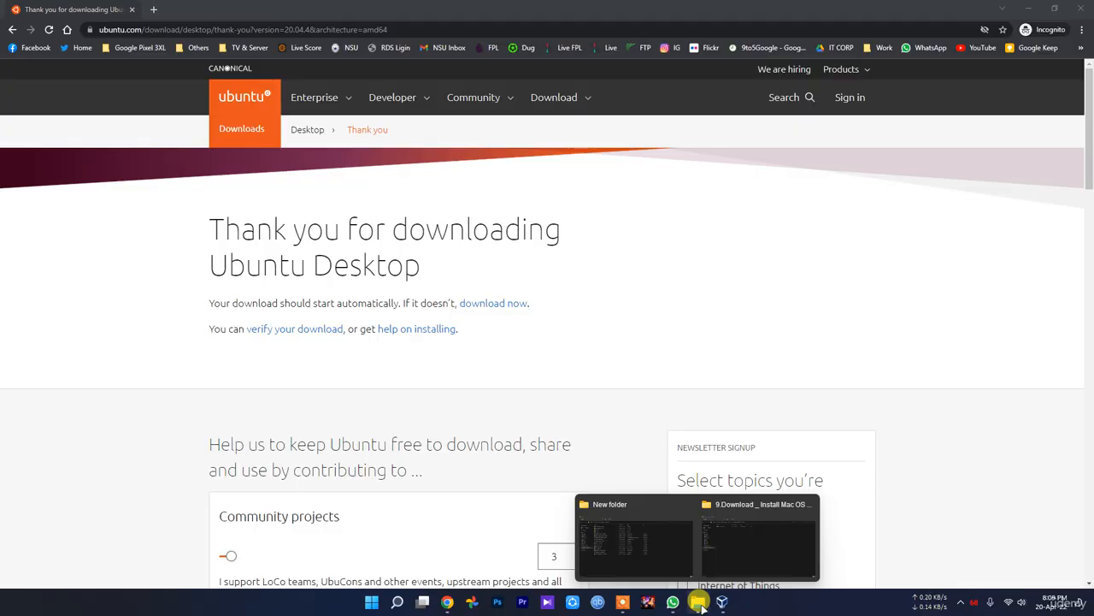
pyautogui.click(629, 538)
pyautogui.click(230, 334)
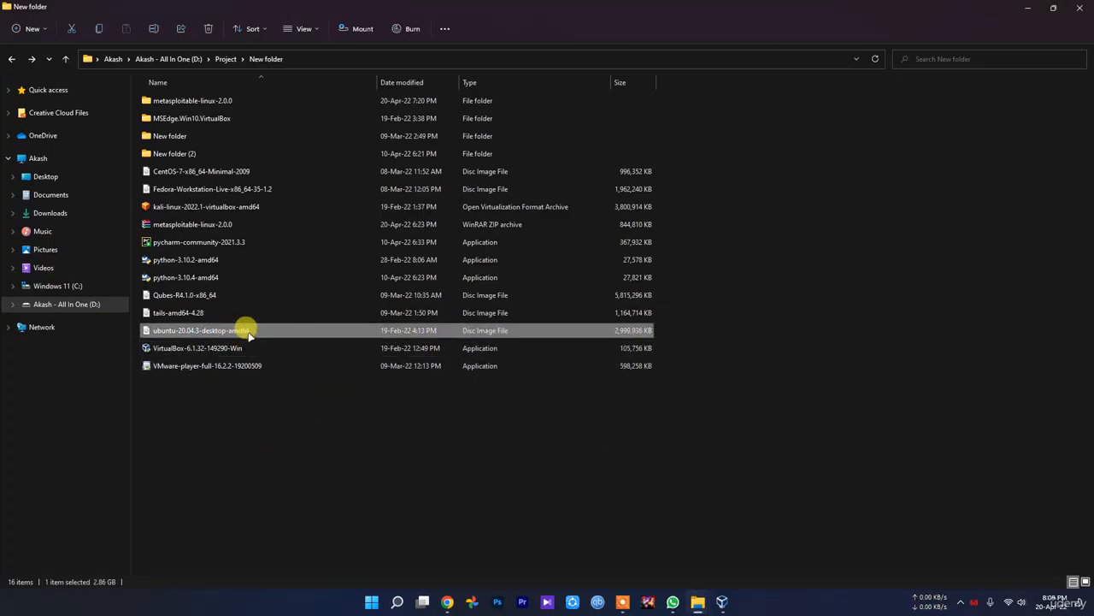
pyautogui.rightClick(250, 335)
pyautogui.click(275, 447)
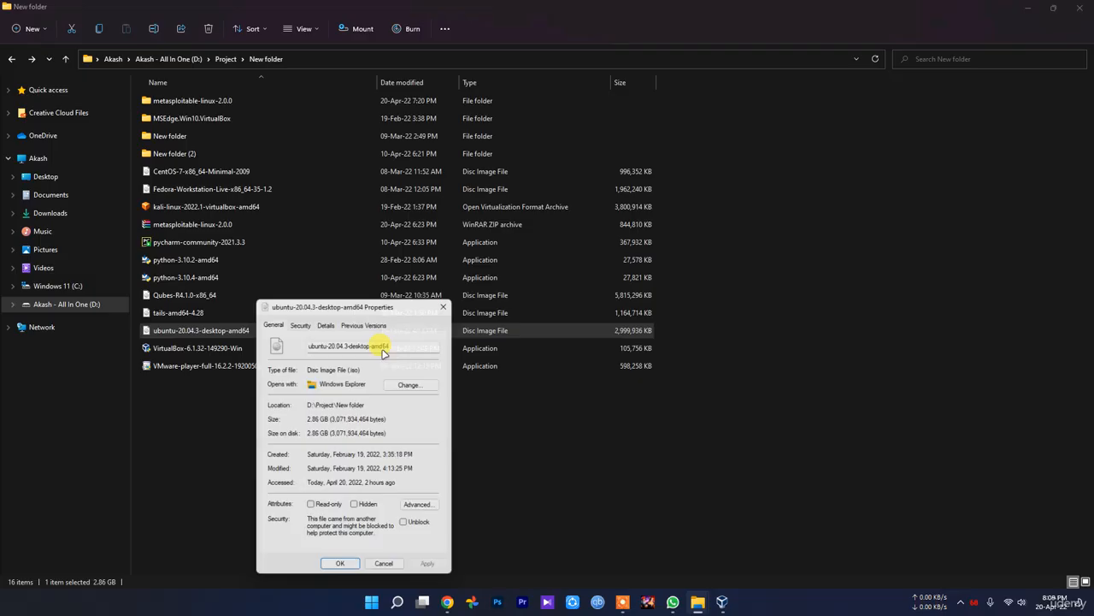
pyautogui.click(324, 320)
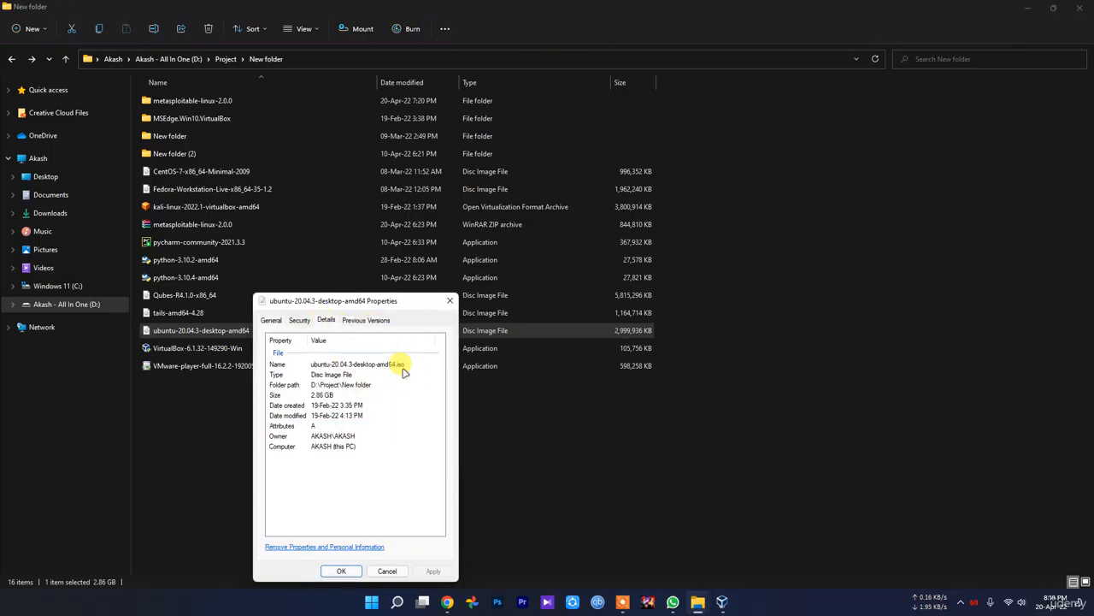
pyautogui.click(450, 301)
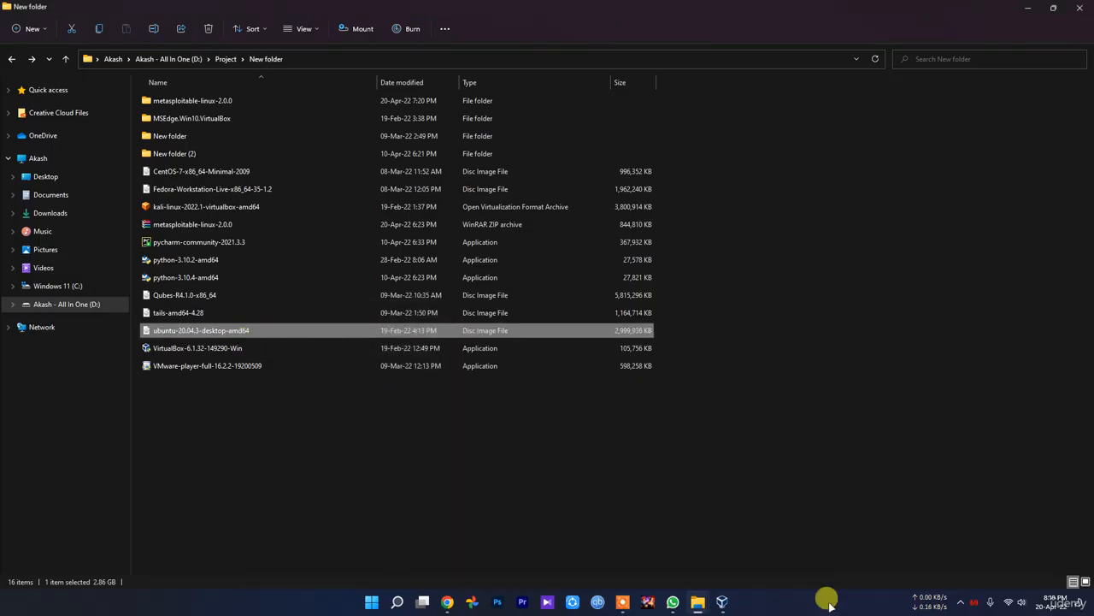
pyautogui.click(487, 479)
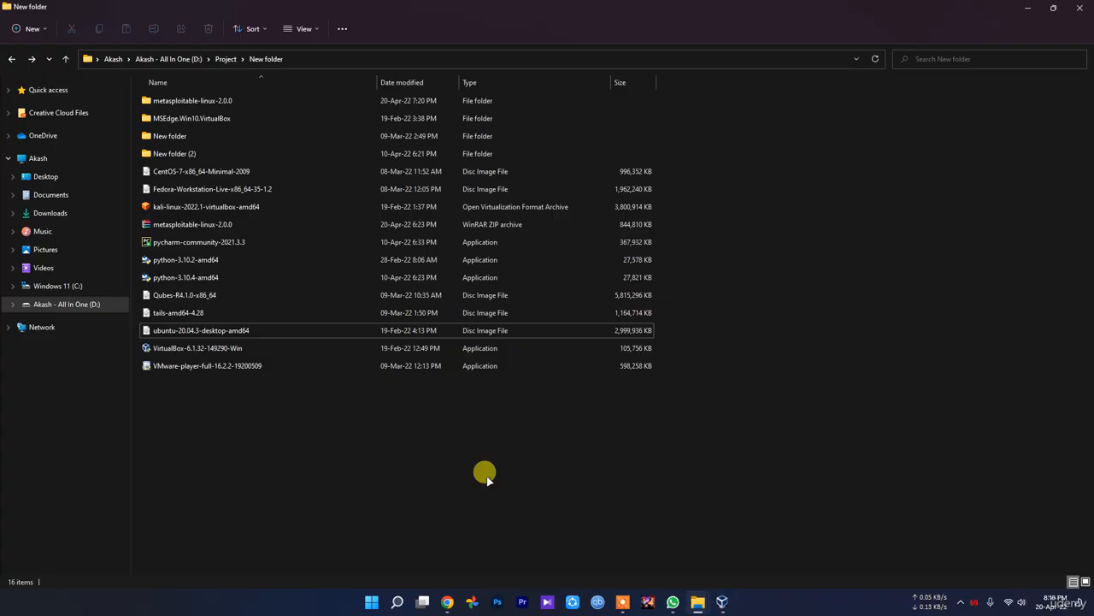
# Step: Switch to VirtualBox and start creating a new virtual machine named Ubuntu2
pyautogui.click(722, 601)
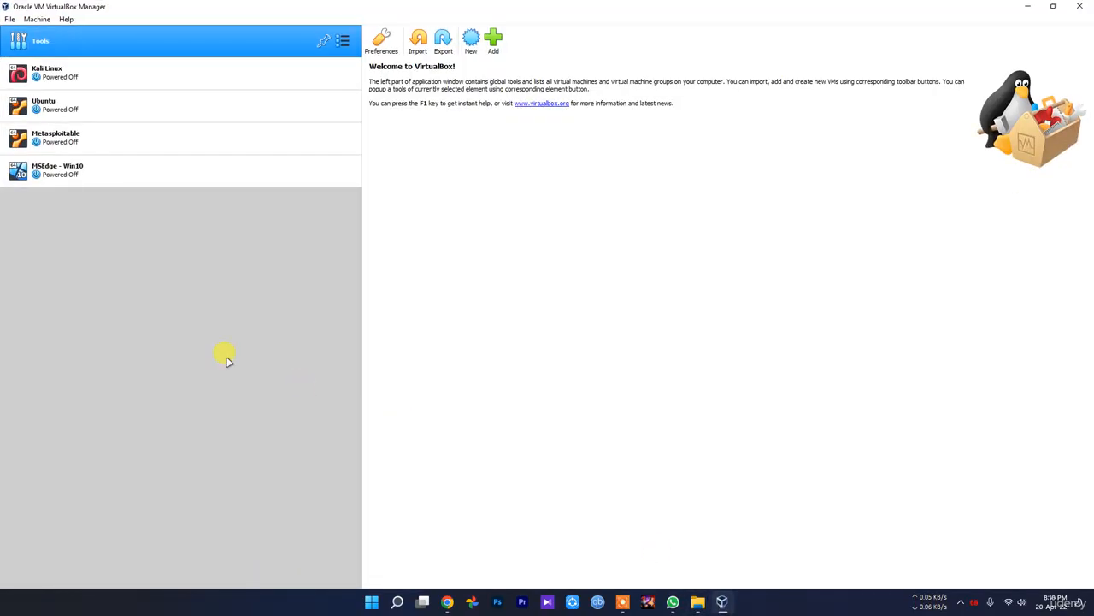
pyautogui.click(471, 38)
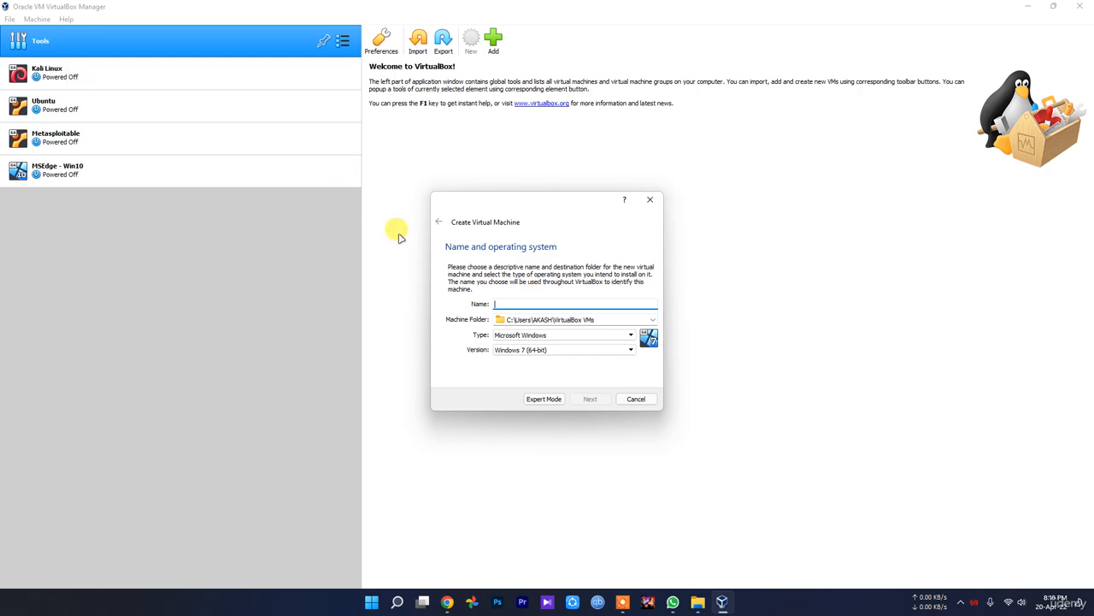
pyautogui.write('Ubuntu2')
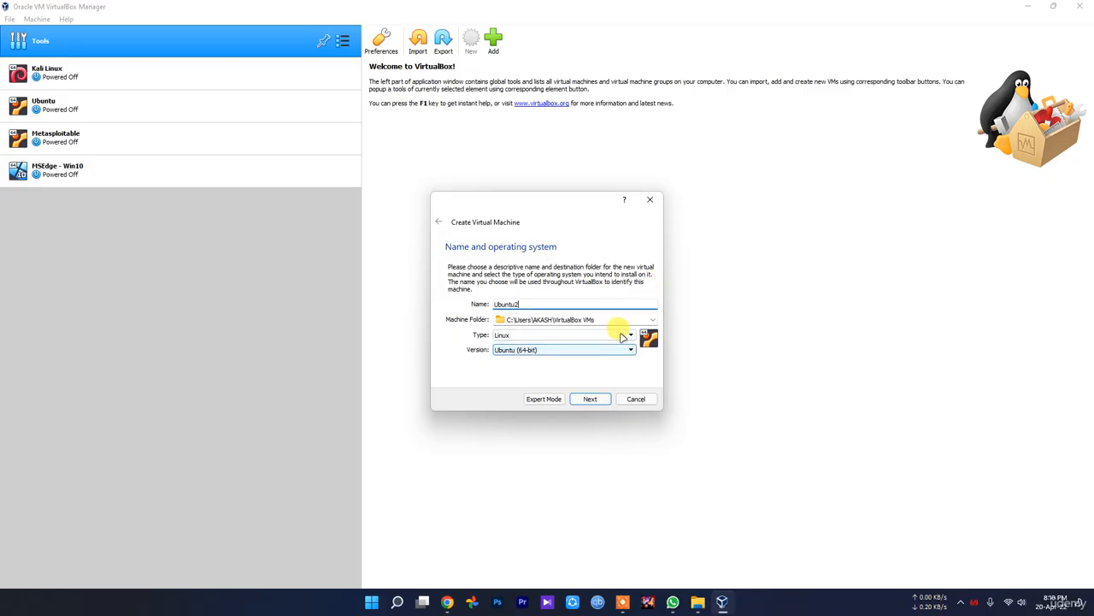
# Step: Set the machine folder of the new virtual machine to the VM's folder on drive D
pyautogui.click(653, 322)
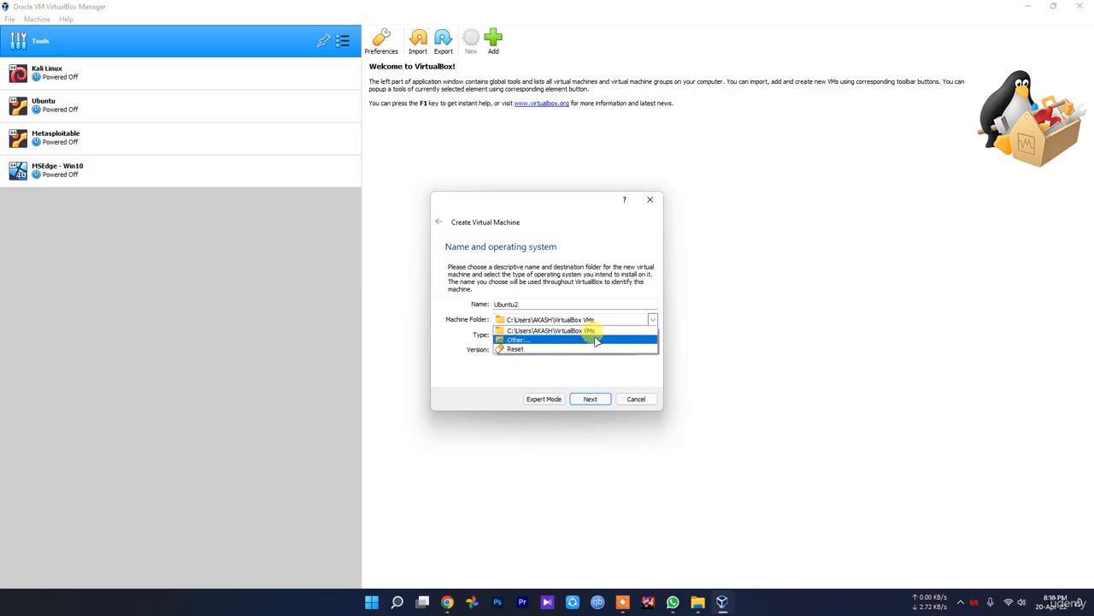
pyautogui.click(596, 337)
pyautogui.scroll(-2, 482, 403)
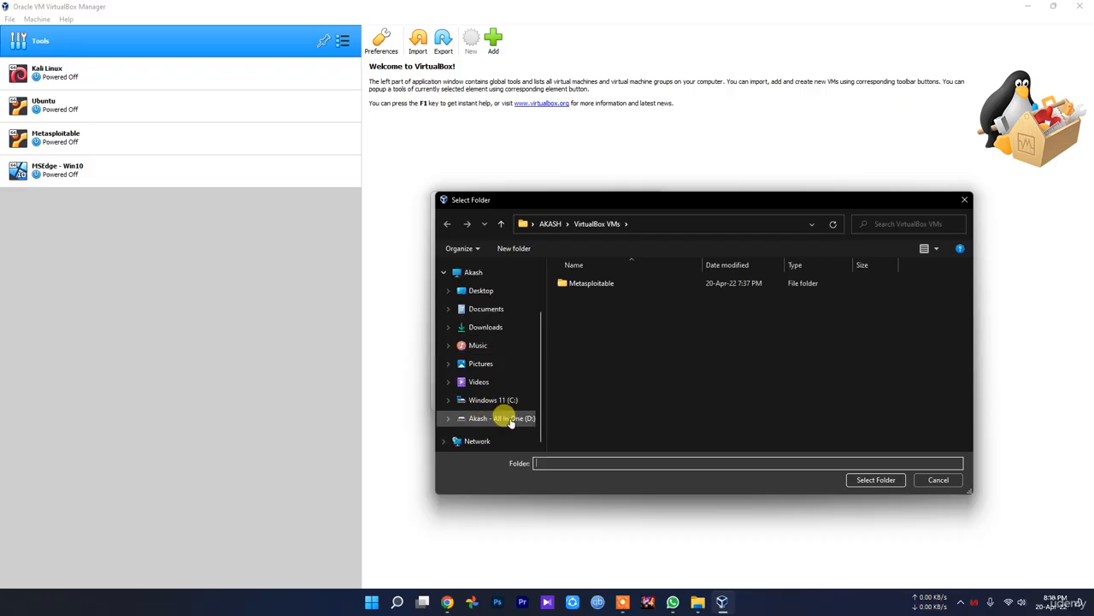
pyautogui.click(501, 417)
pyautogui.click(596, 442)
pyautogui.doubleClick(596, 442)
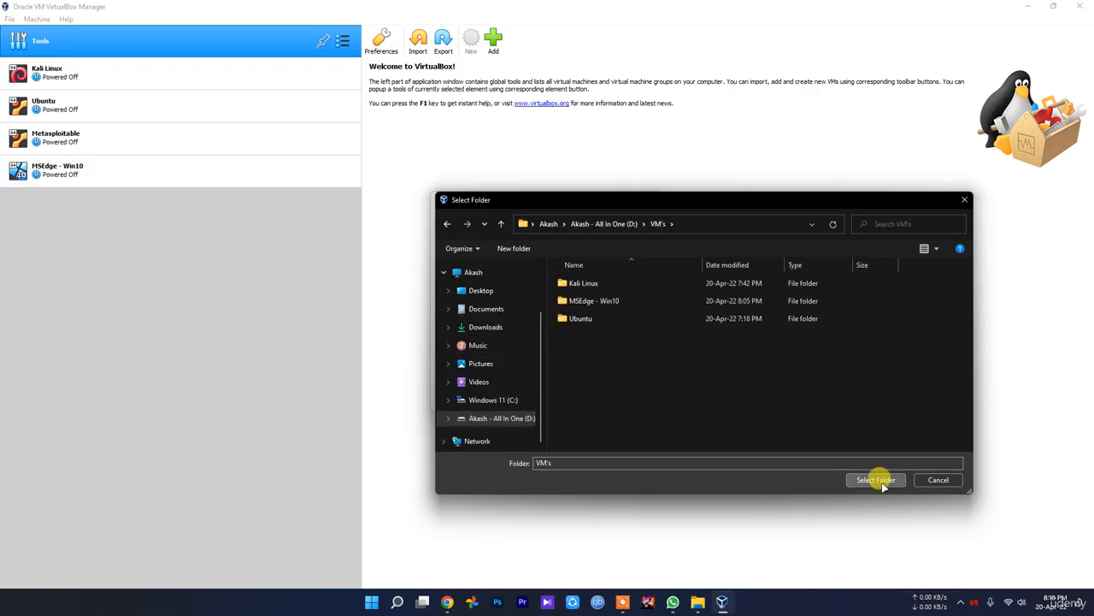
pyautogui.click(876, 479)
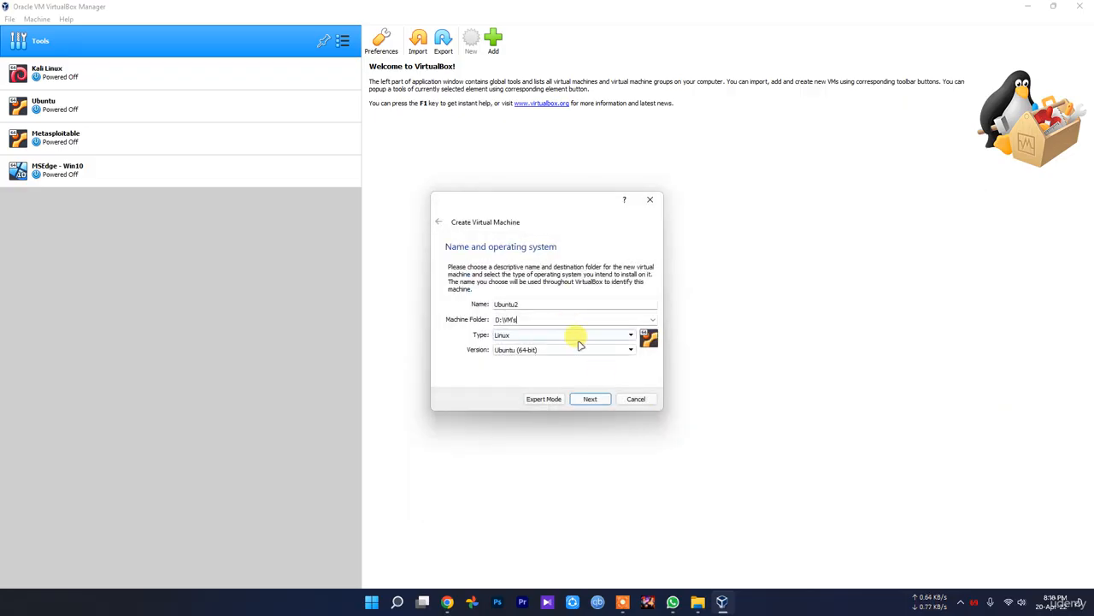
# Step: Choose Linux as the operating system type and keep Ubuntu (64-bit) as the version
pyautogui.click(518, 338)
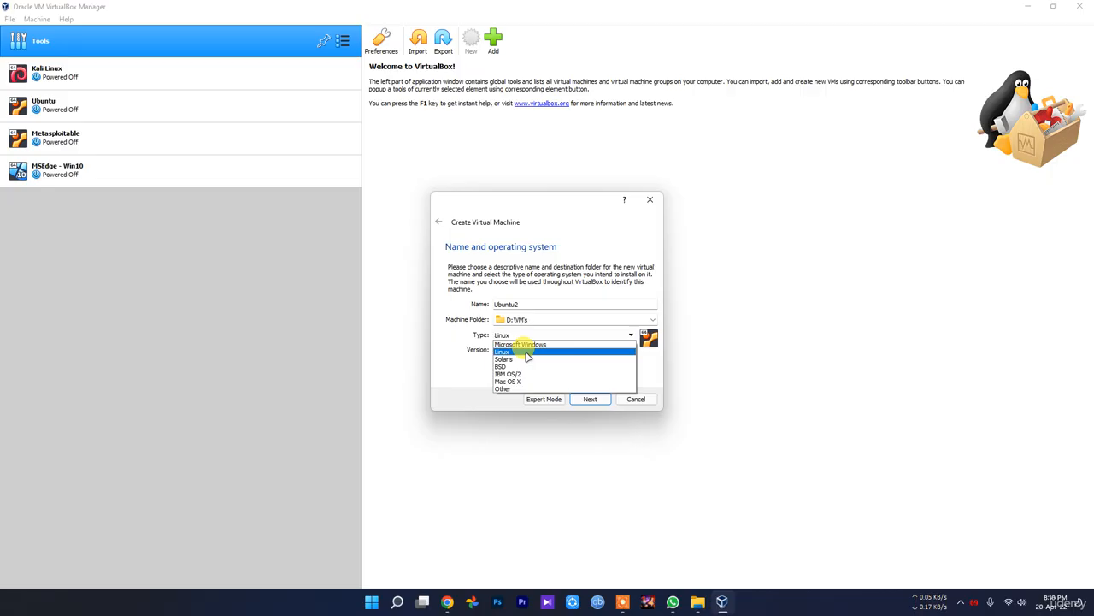
pyautogui.click(528, 357)
pyautogui.click(550, 351)
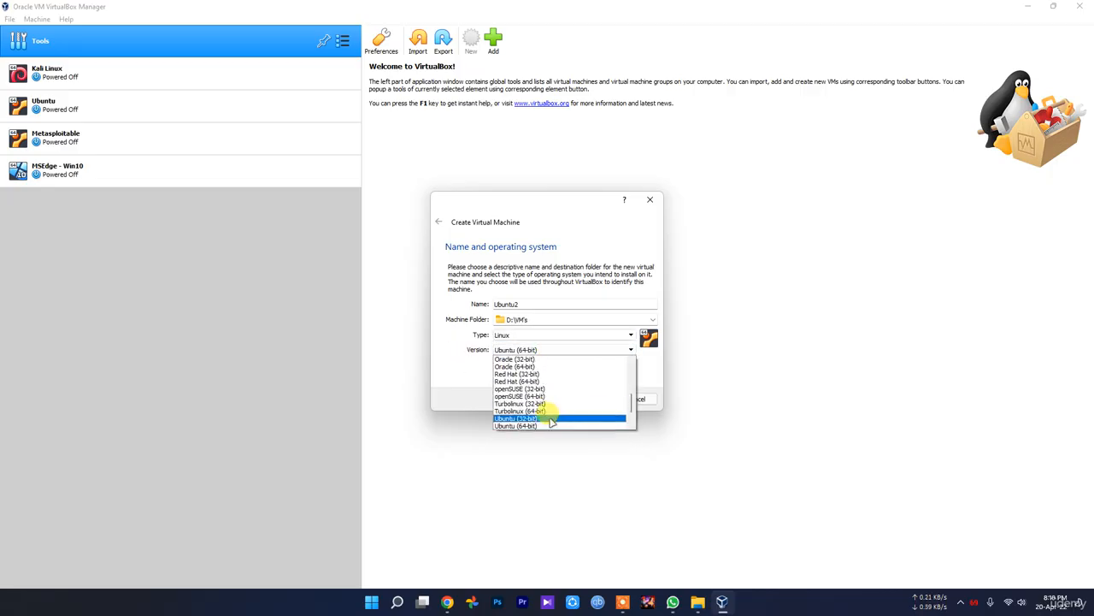
pyautogui.click(442, 376)
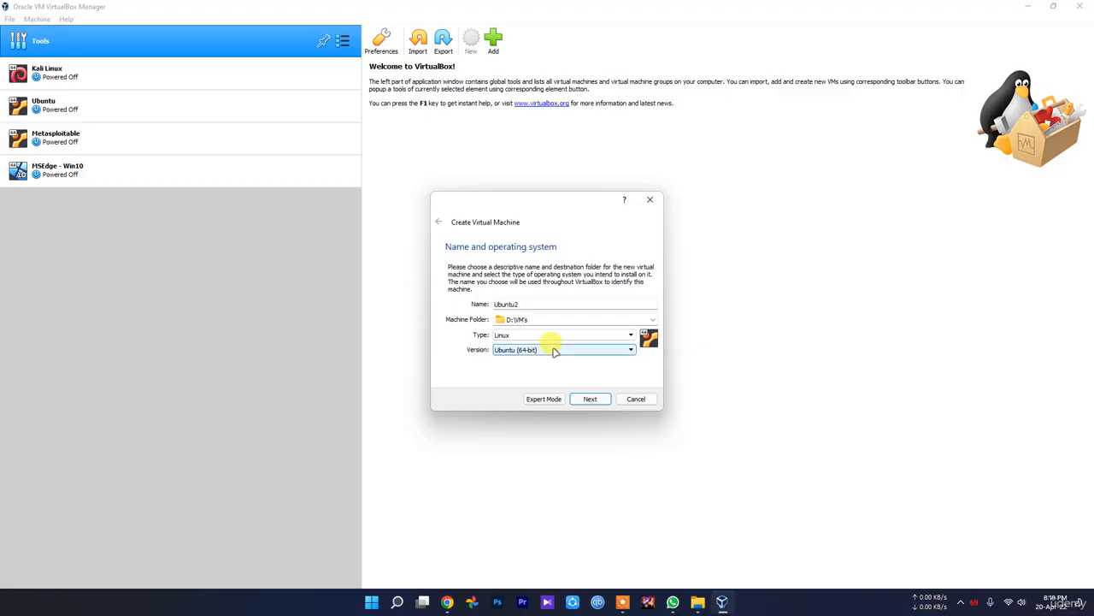
pyautogui.click(545, 356)
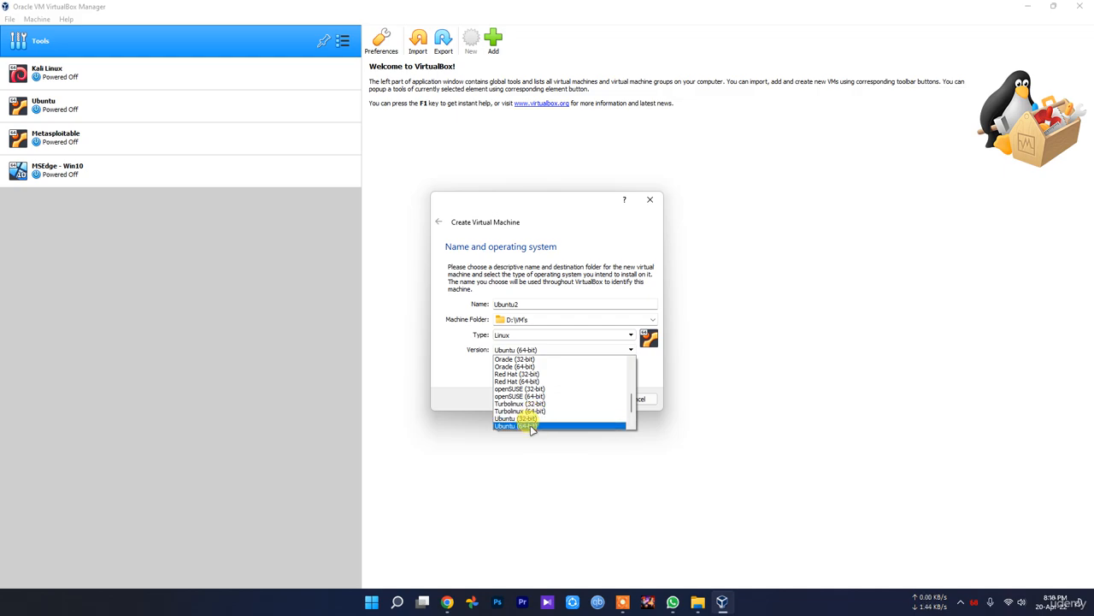
pyautogui.click(446, 369)
# Step: Allocate 2048 MB of memory to the virtual machine and continue to the hard disk settings
pyautogui.click(590, 401)
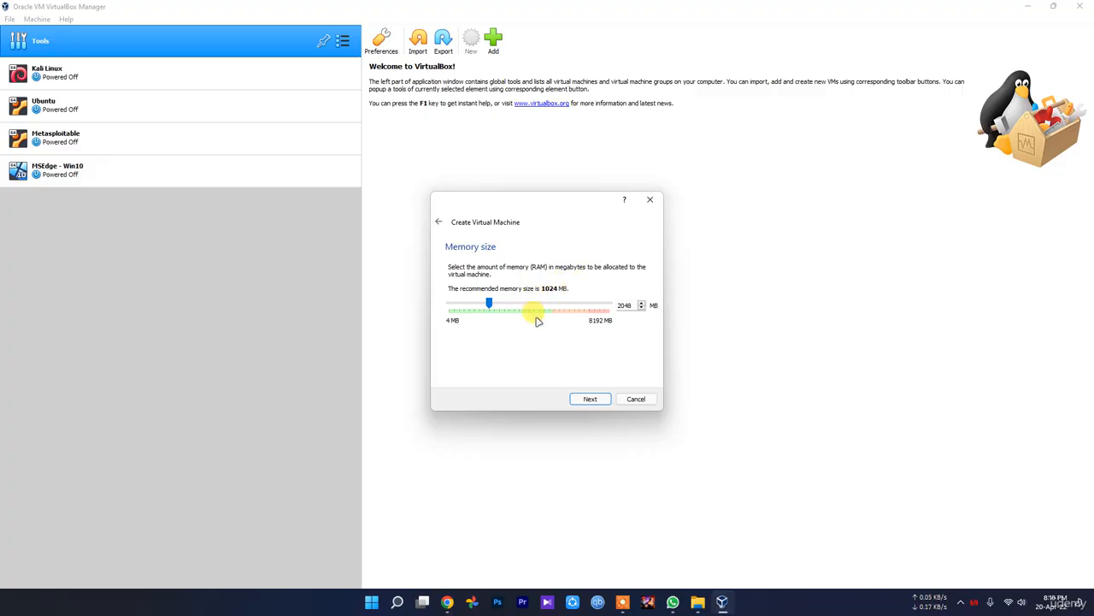
pyautogui.click(589, 399)
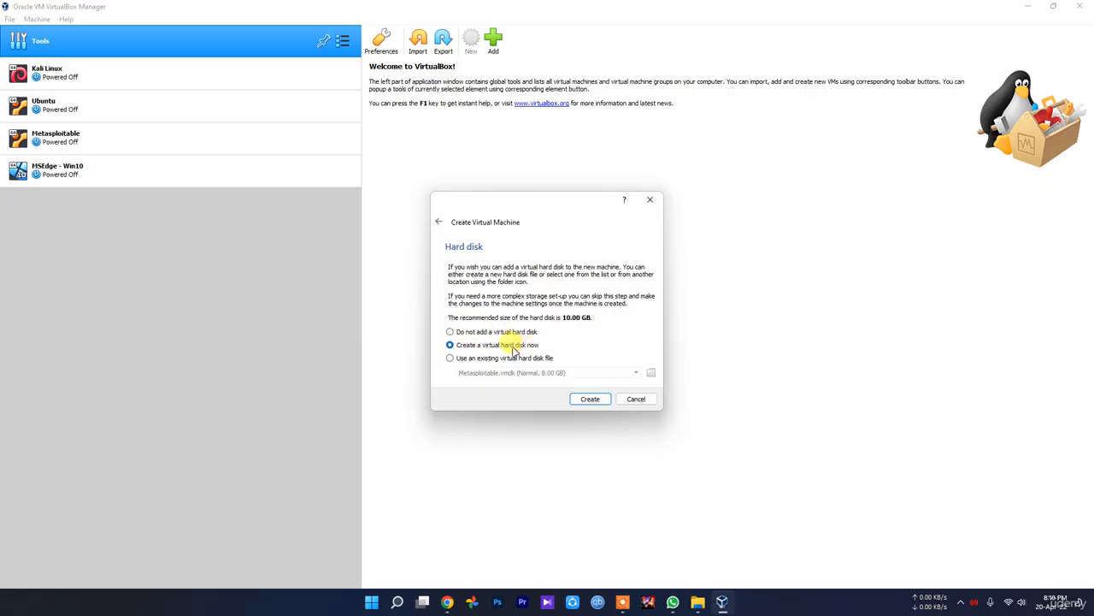
# Step: Create a dynamically allocated VDI virtual hard disk of 20 GB for the Ubuntu2 machine
pyautogui.click(592, 399)
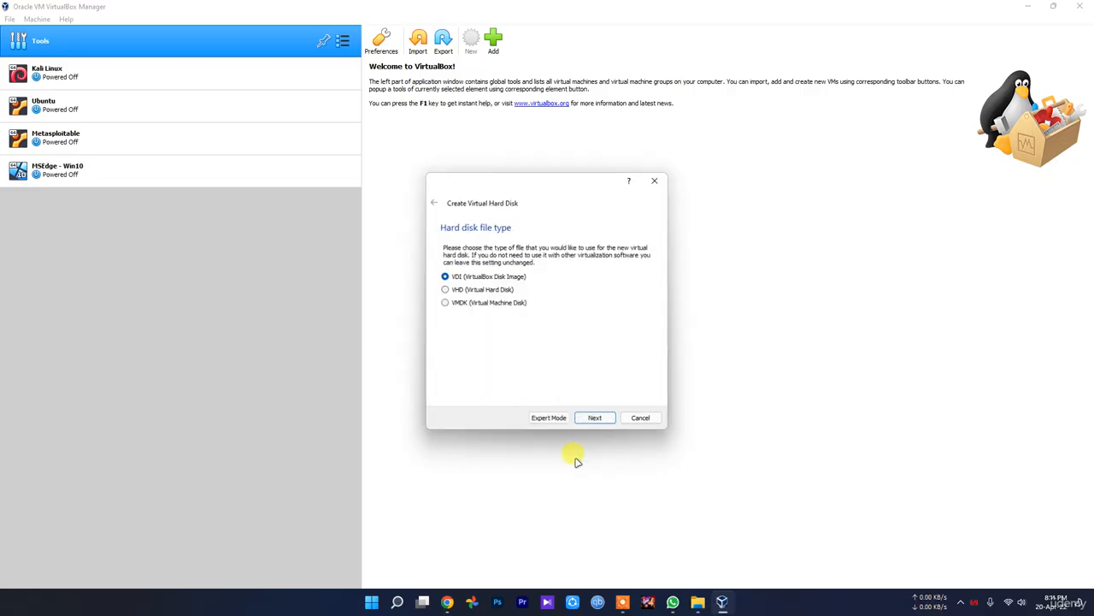
pyautogui.click(595, 418)
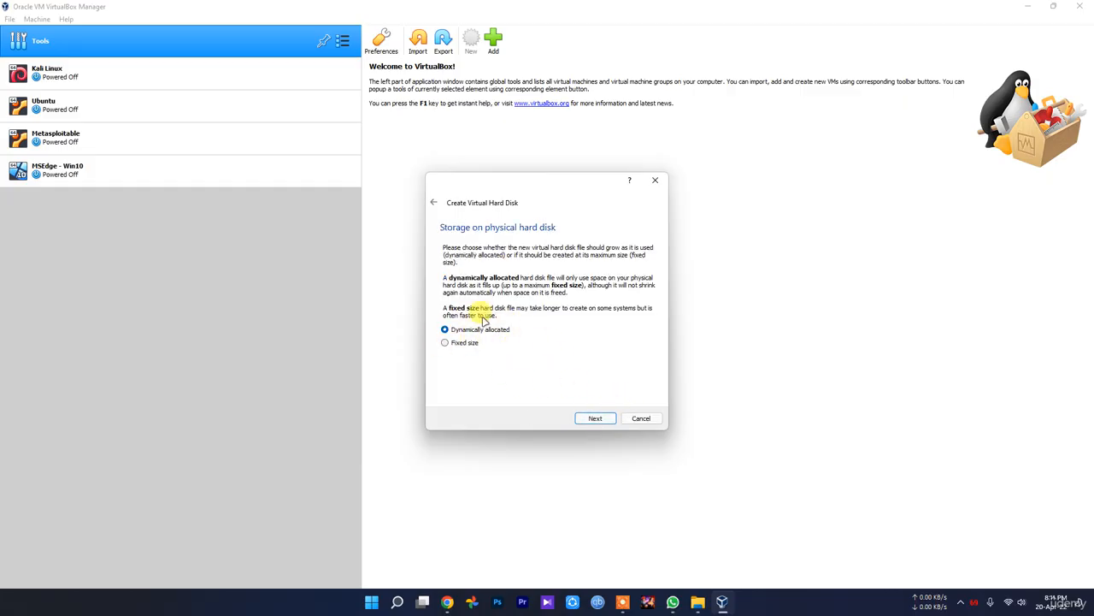
pyautogui.click(590, 418)
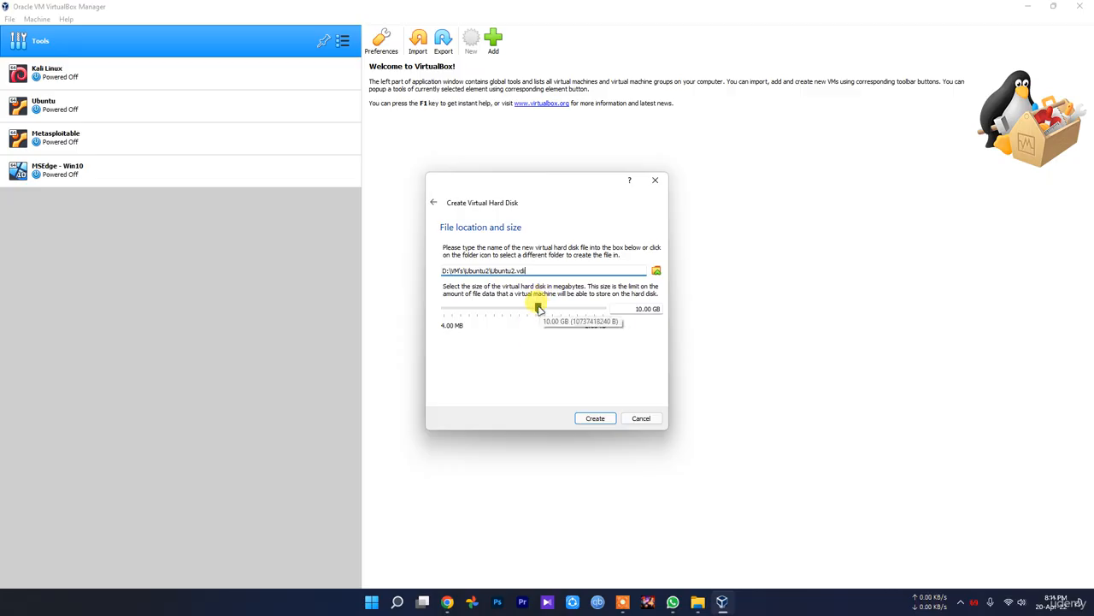
pyautogui.click(540, 308)
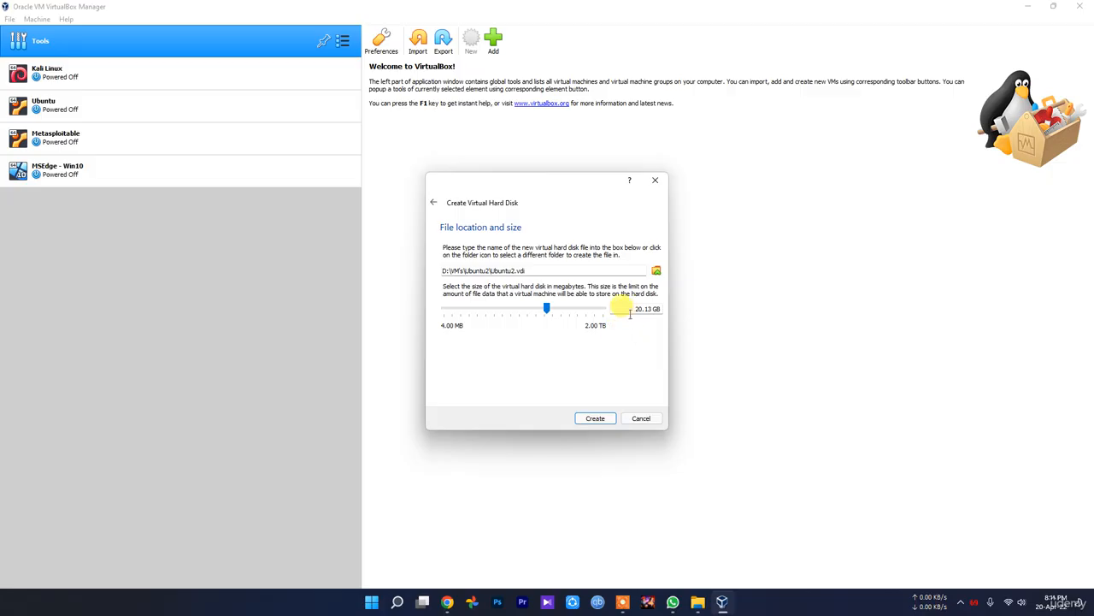
pyautogui.moveTo(630, 313); pyautogui.dragTo(738, 314)
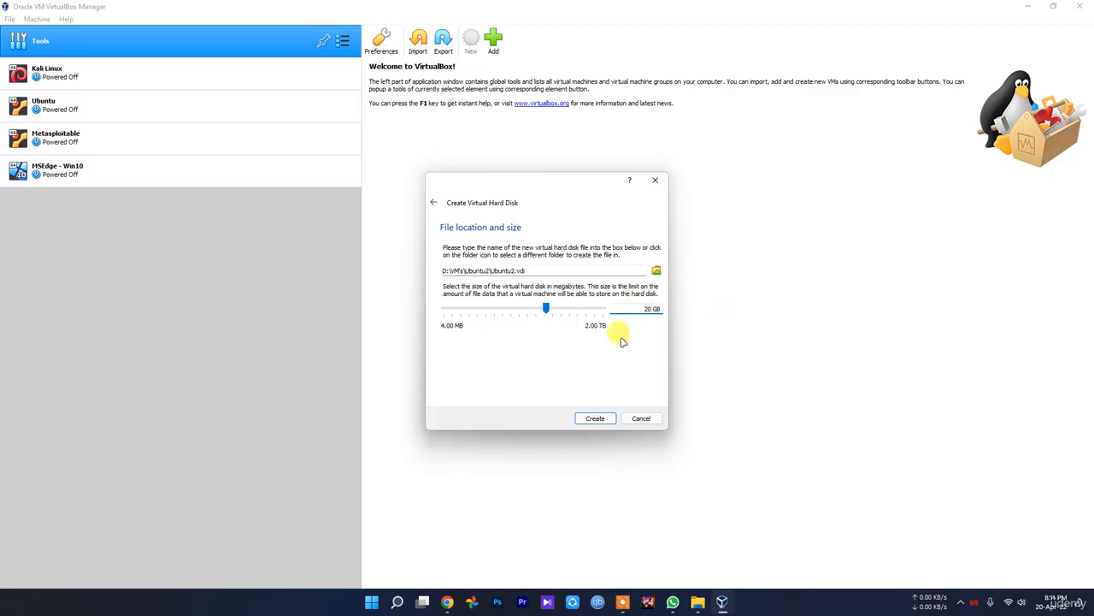
pyautogui.click(602, 418)
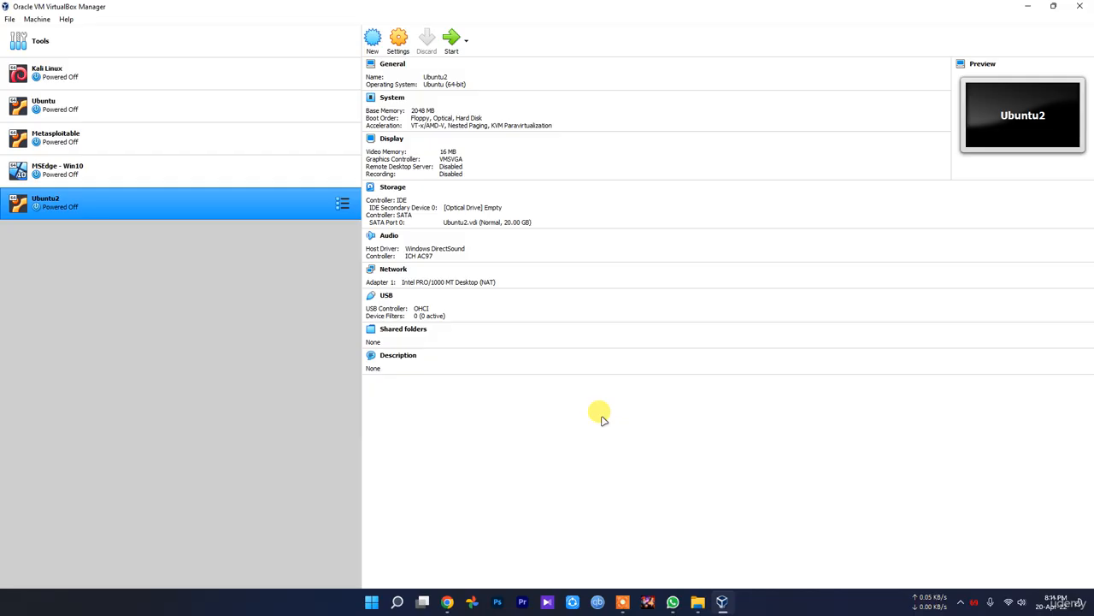
# Step: Assign 2 processors to Ubuntu2 in its system settings and review the motherboard options
pyautogui.click(398, 38)
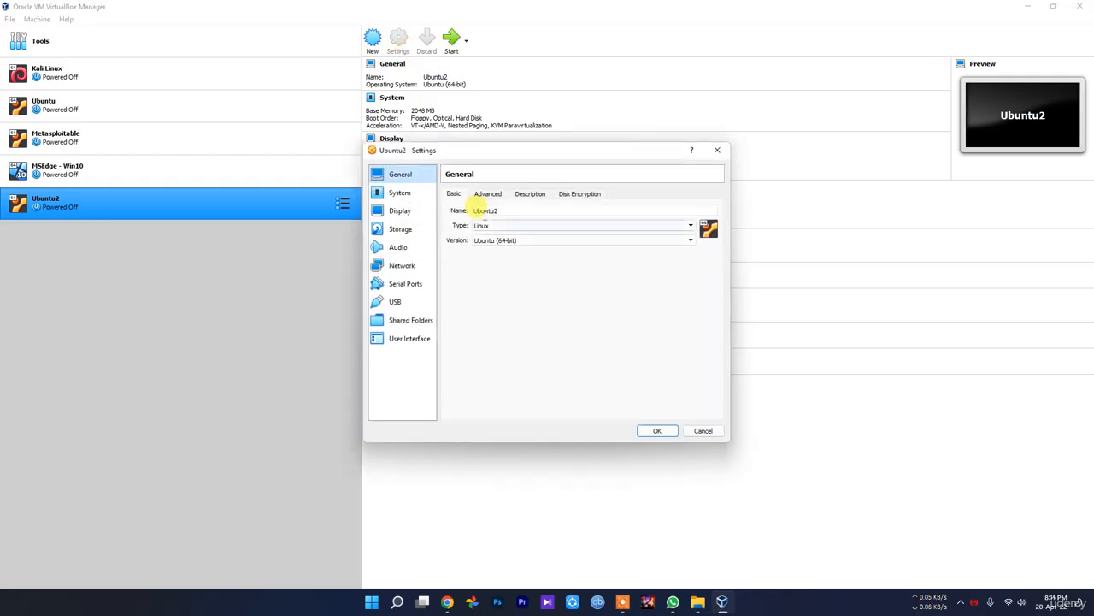
pyautogui.click(410, 194)
pyautogui.click(508, 194)
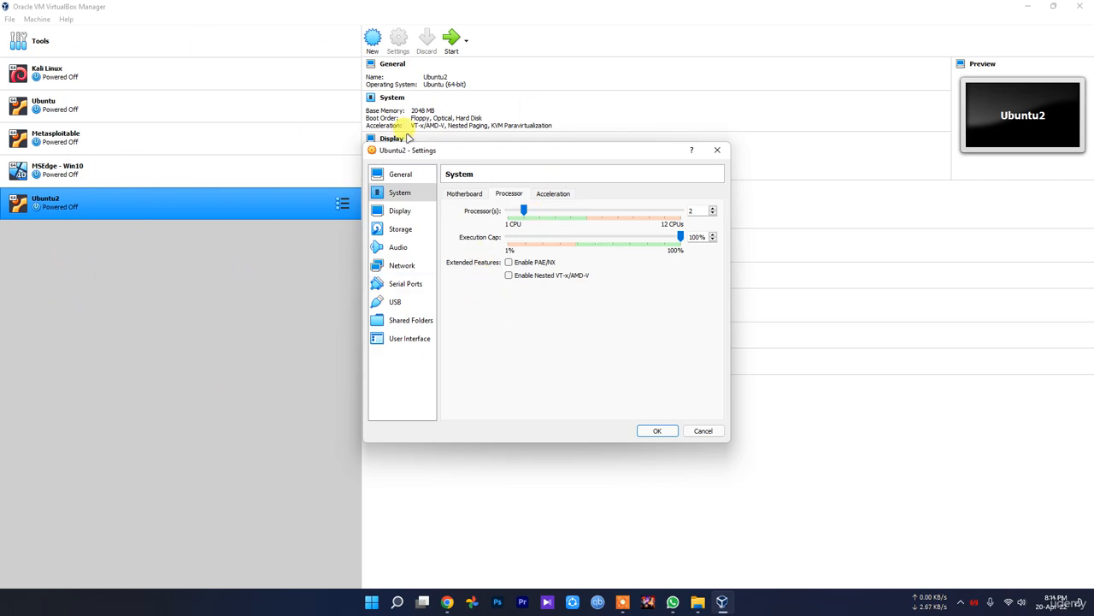
pyautogui.click(469, 199)
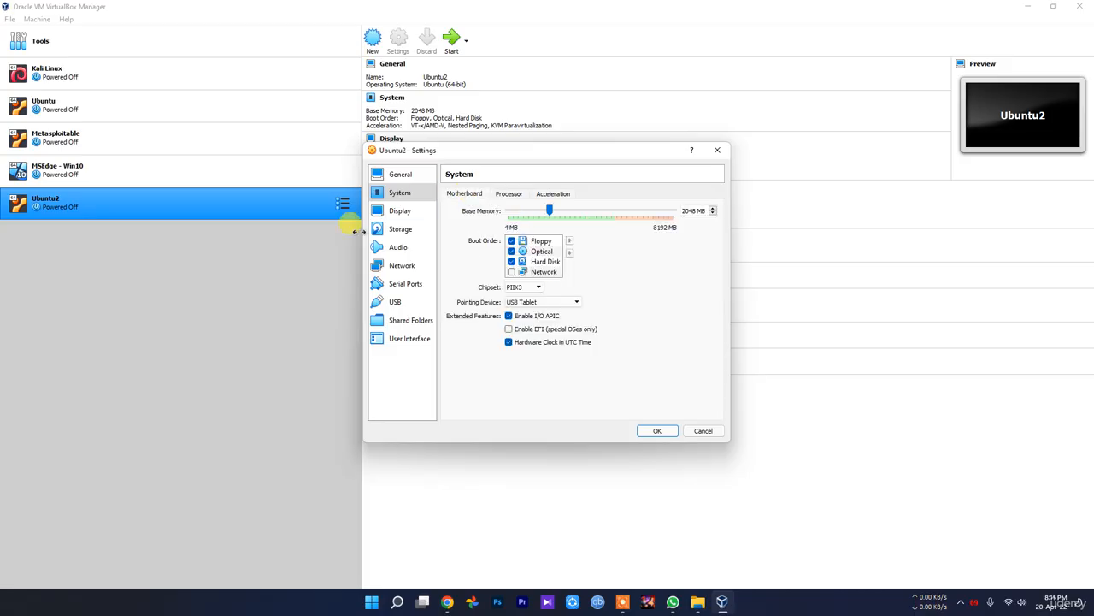
# Step: Attach network adapter 1 of Ubuntu2 to Bridged Adapter and save the machine settings
pyautogui.click(400, 211)
pyautogui.click(403, 230)
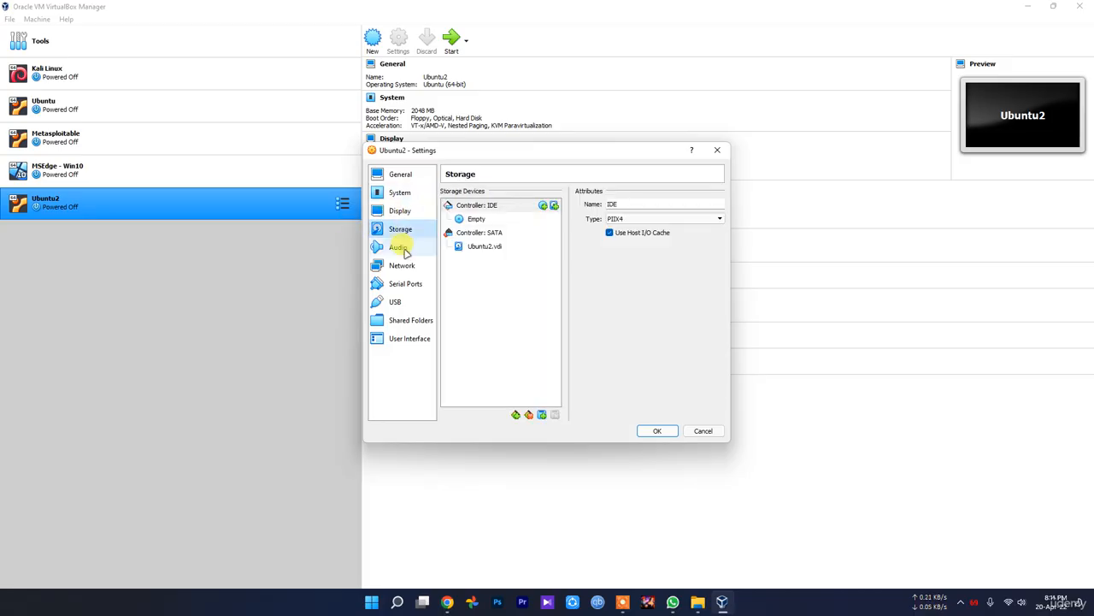
pyautogui.click(405, 248)
pyautogui.click(410, 268)
pyautogui.click(526, 224)
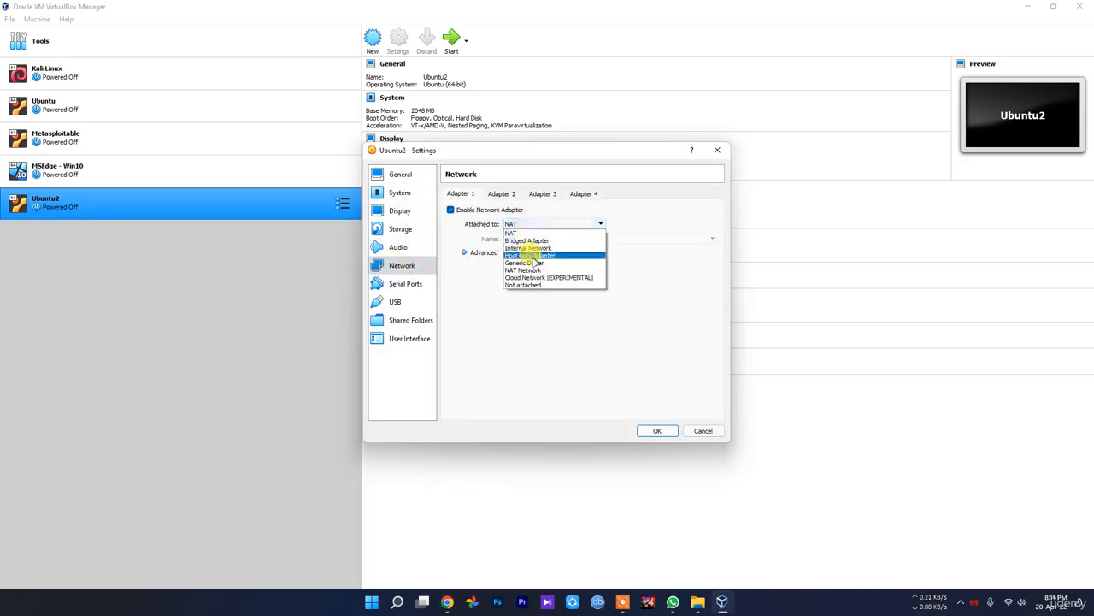
pyautogui.click(527, 252)
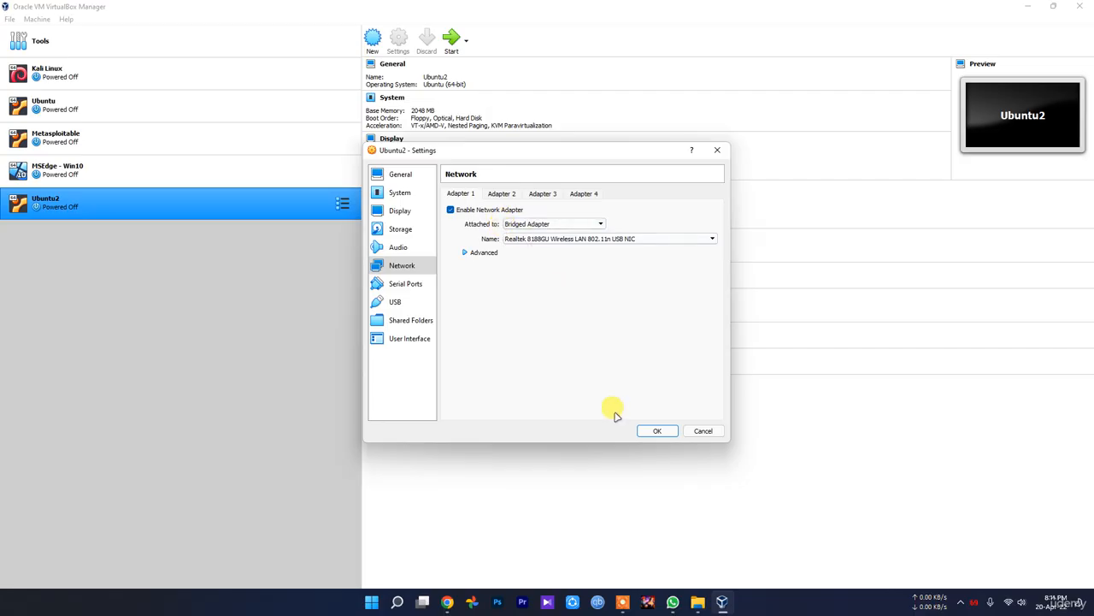
pyautogui.click(658, 431)
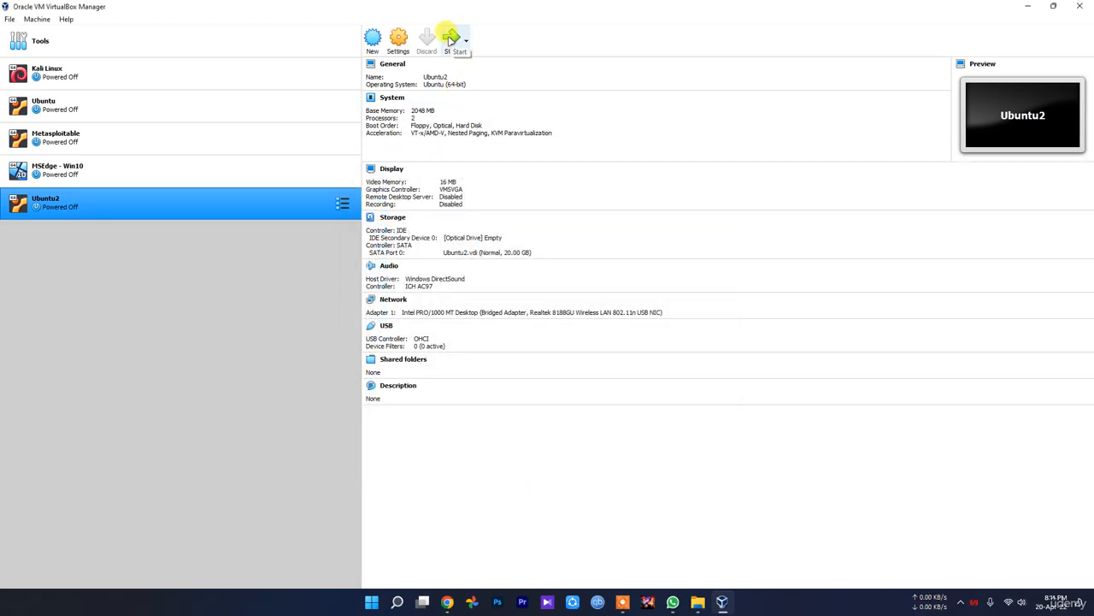
# Step: Load the ubuntu-20.04.3-desktop-amd64 disc image into the empty IDE optical drive of Ubuntu2 and save the settings
pyautogui.click(396, 41)
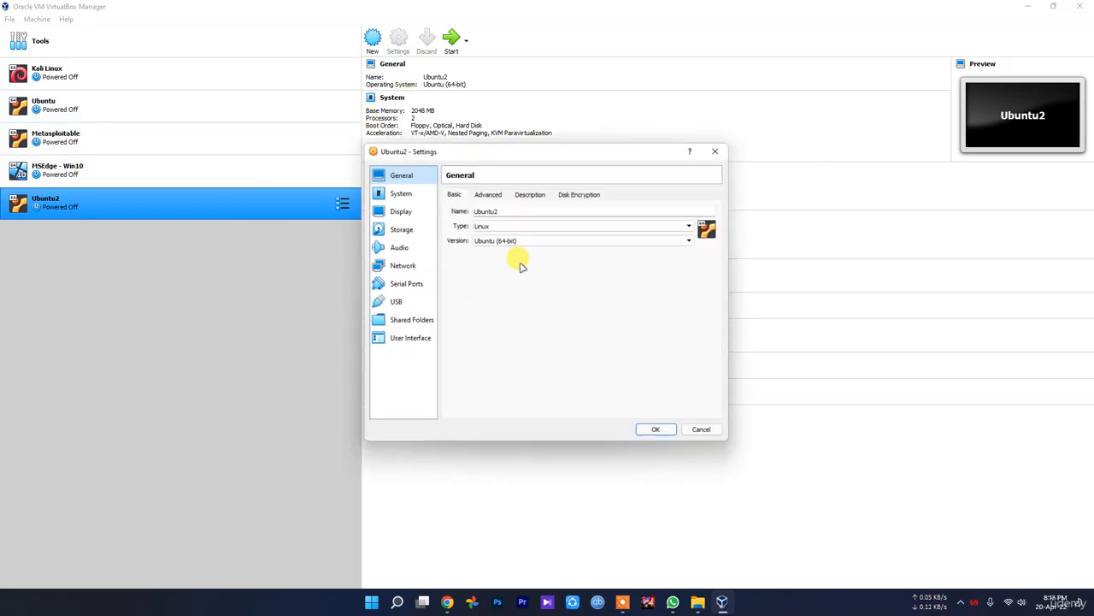
pyautogui.click(403, 229)
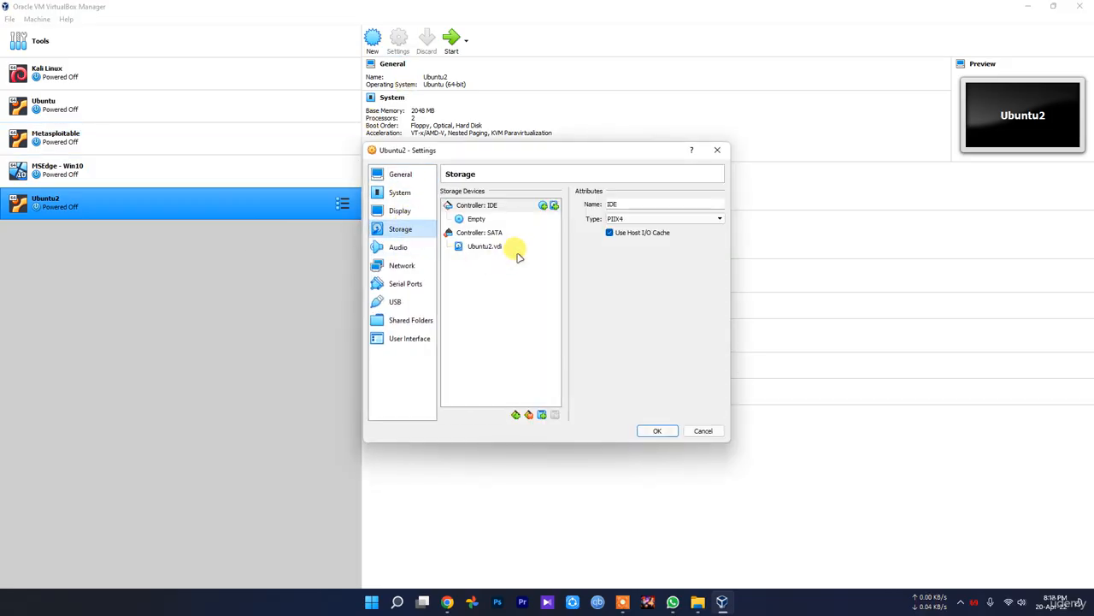
pyautogui.click(478, 218)
pyautogui.click(718, 205)
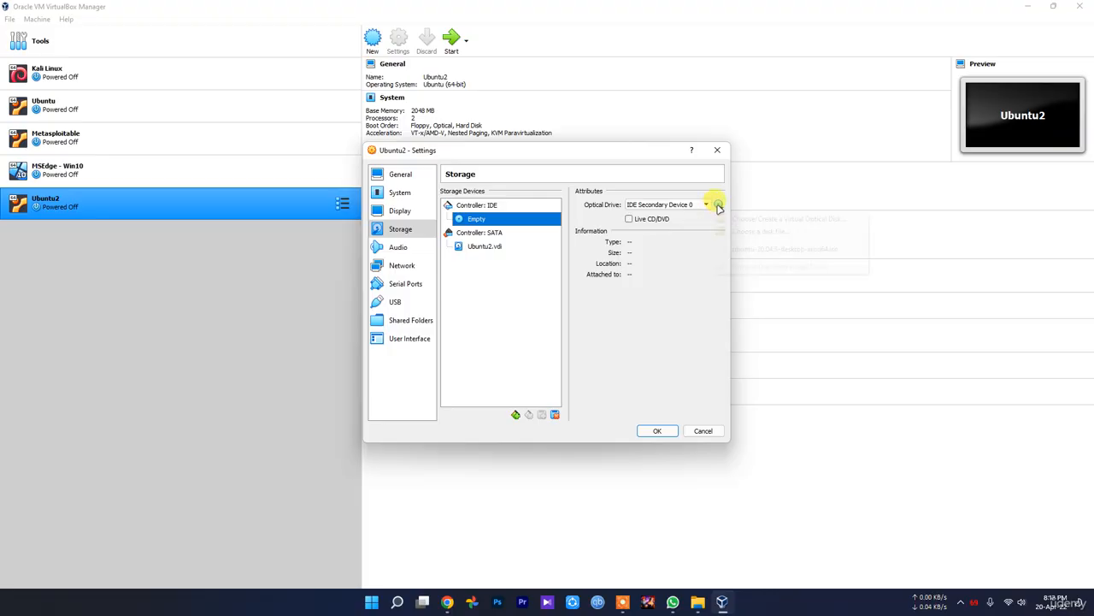
pyautogui.click(756, 233)
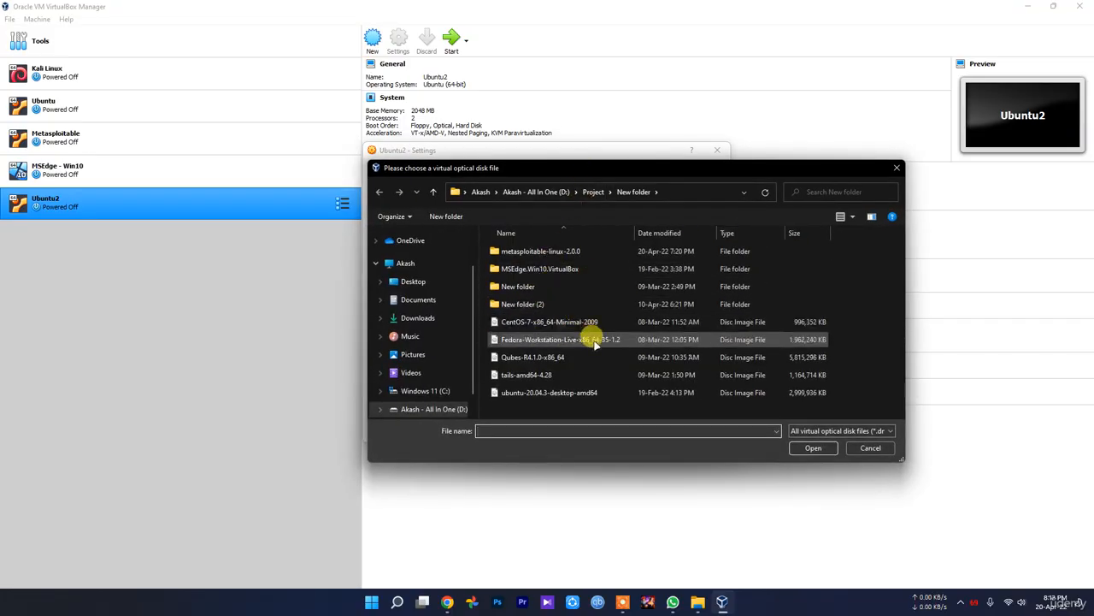
pyautogui.click(549, 394)
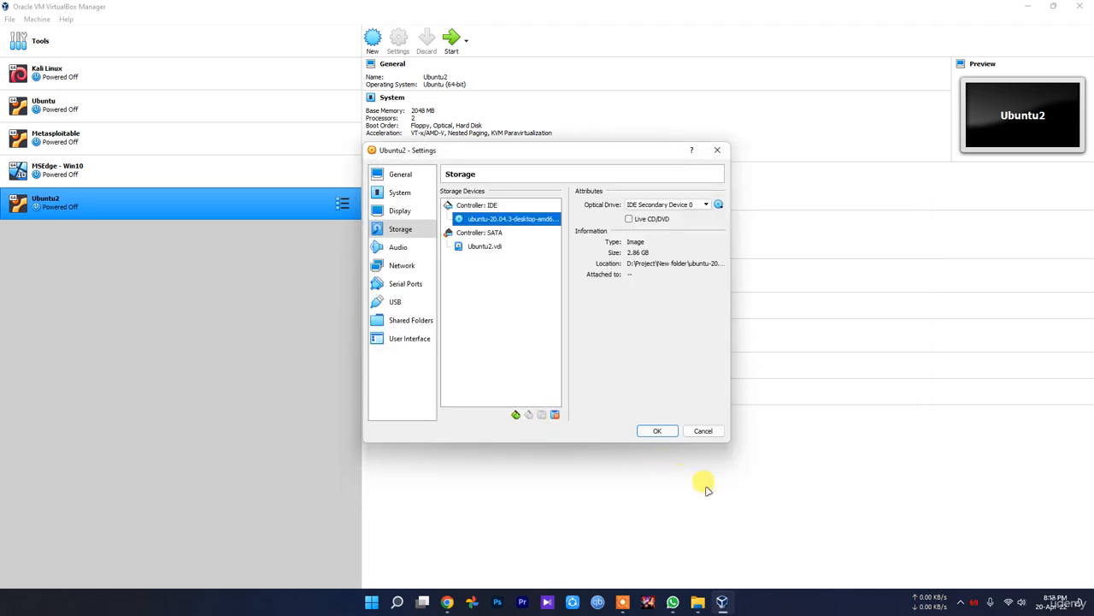
pyautogui.click(661, 432)
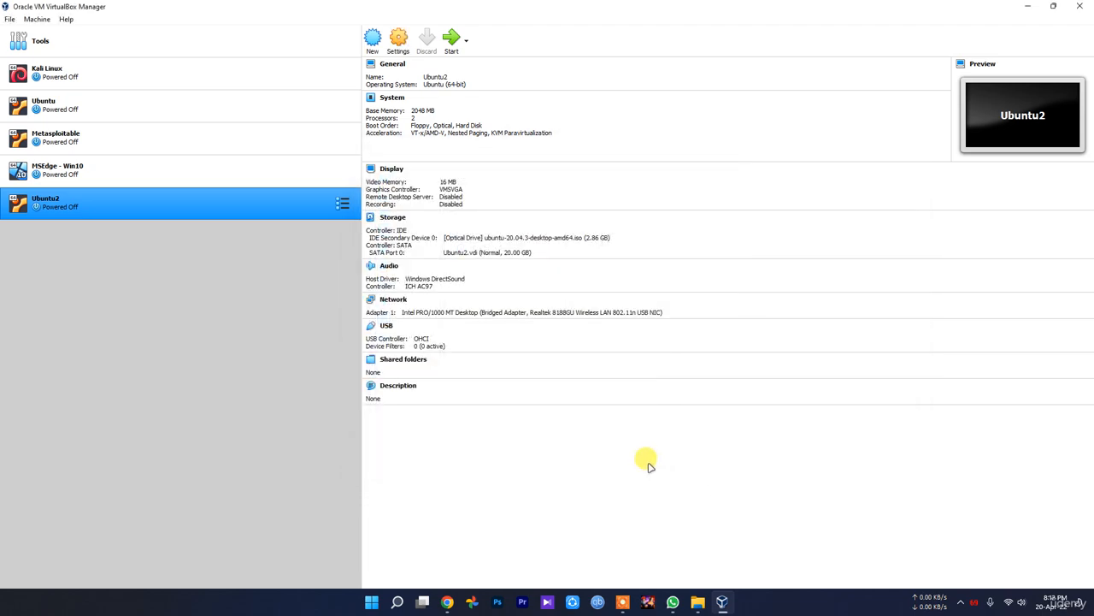
# Step: Start the Ubuntu2 virtual machine, dismiss its notices and choose to try Ubuntu without installing it
pyautogui.click(451, 39)
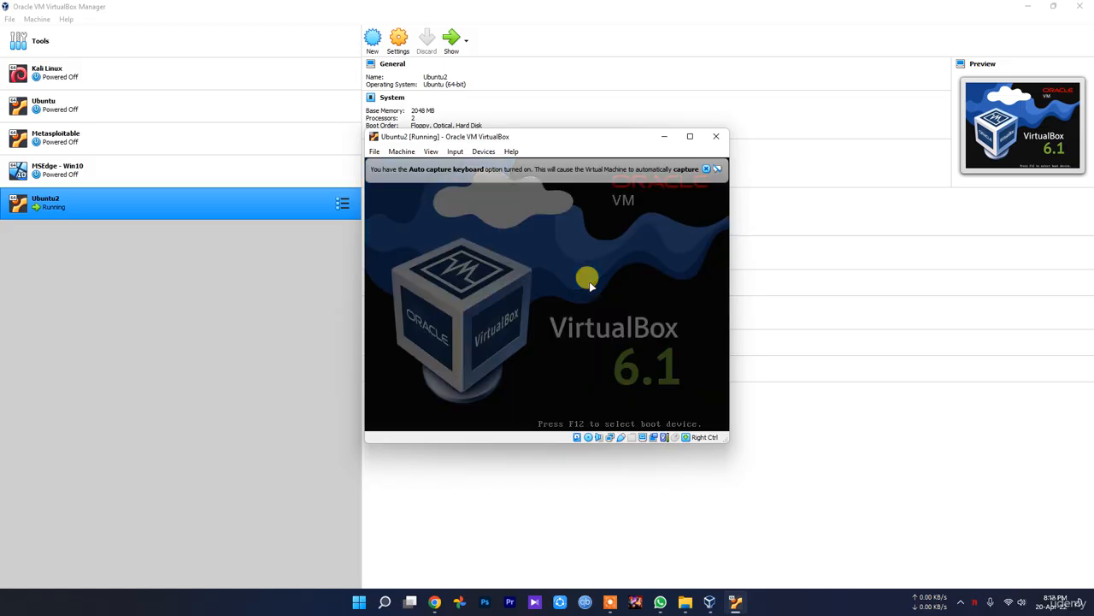
pyautogui.click(705, 169)
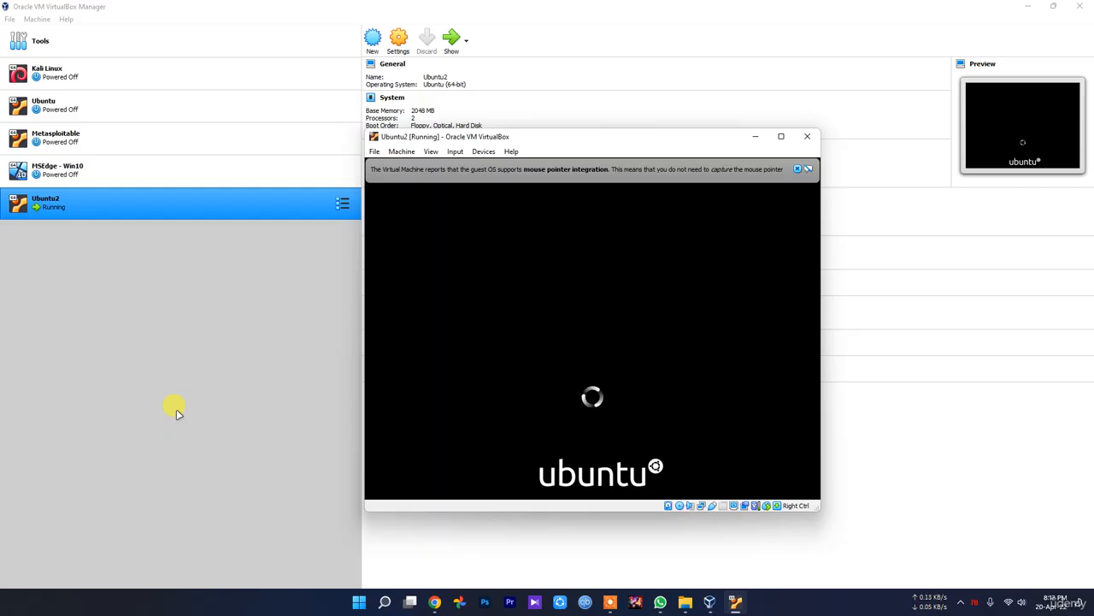
pyautogui.click(796, 168)
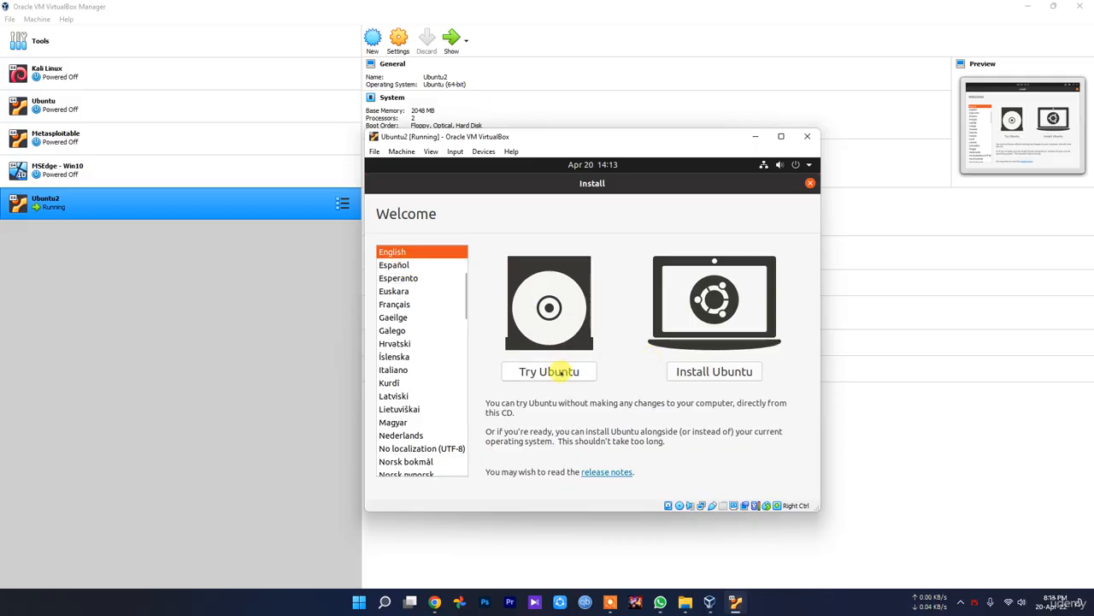
pyautogui.click(560, 372)
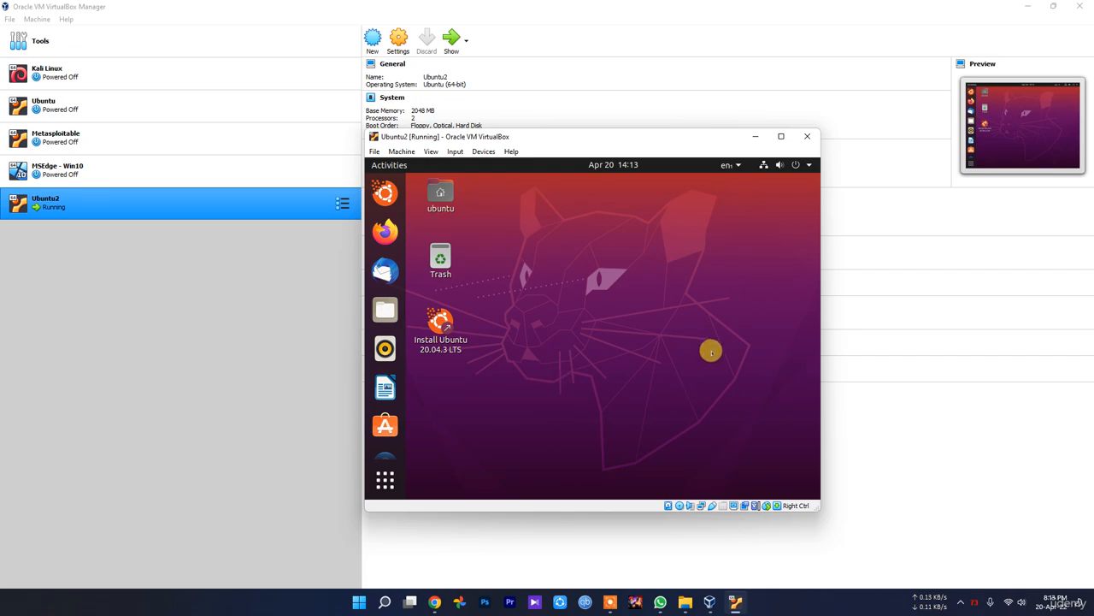
# Step: Search the Ubuntu applications for "ter" and open Terminal
pyautogui.click(384, 483)
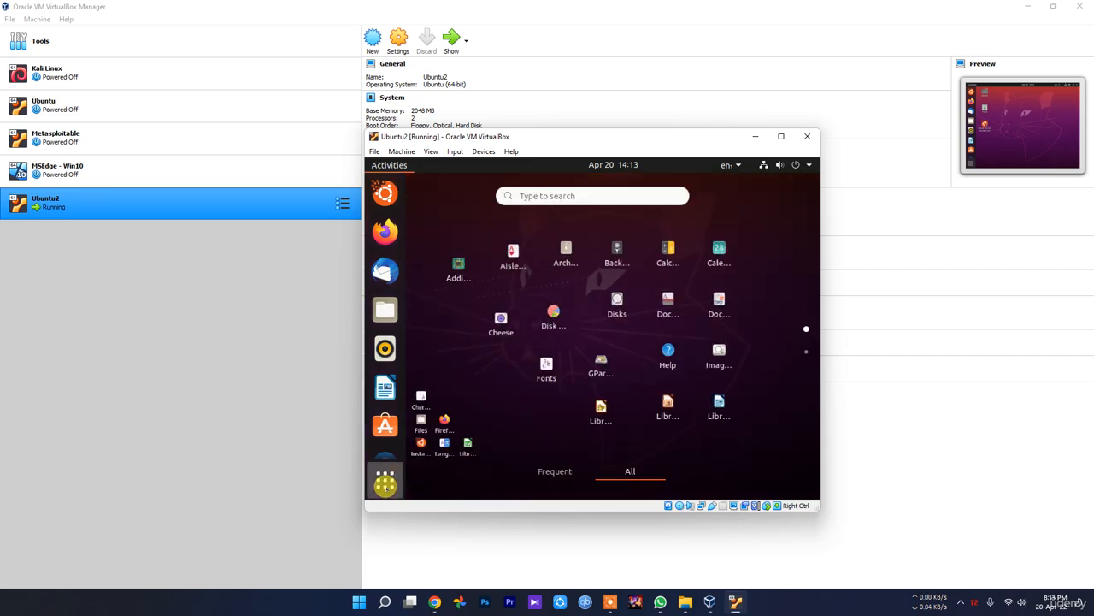
pyautogui.click(385, 483)
pyautogui.click(385, 483)
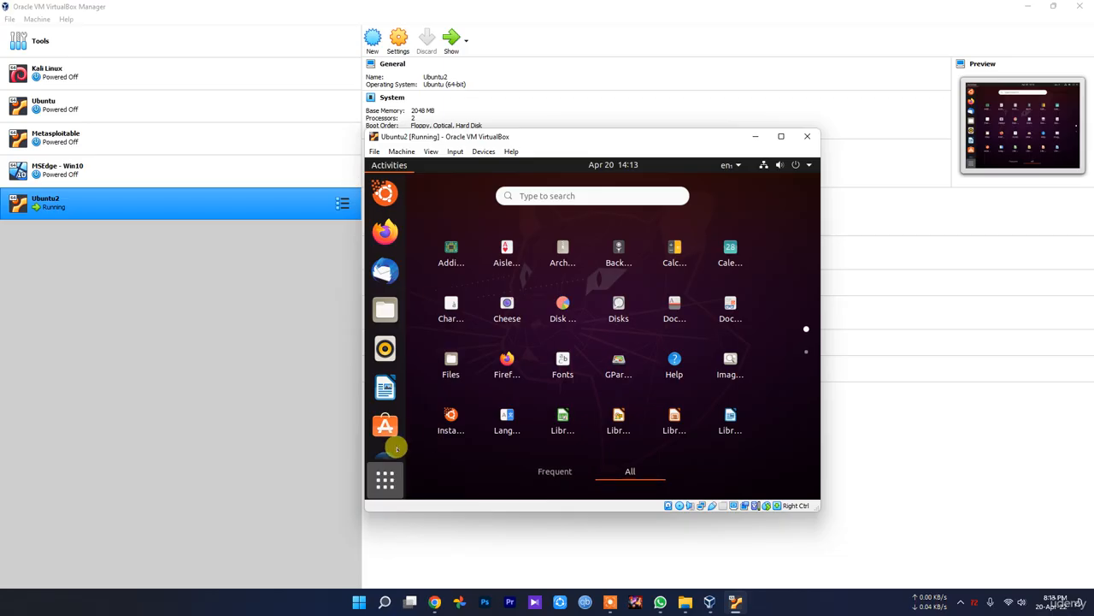
pyautogui.scroll(-2, 396, 440)
pyautogui.click(581, 193)
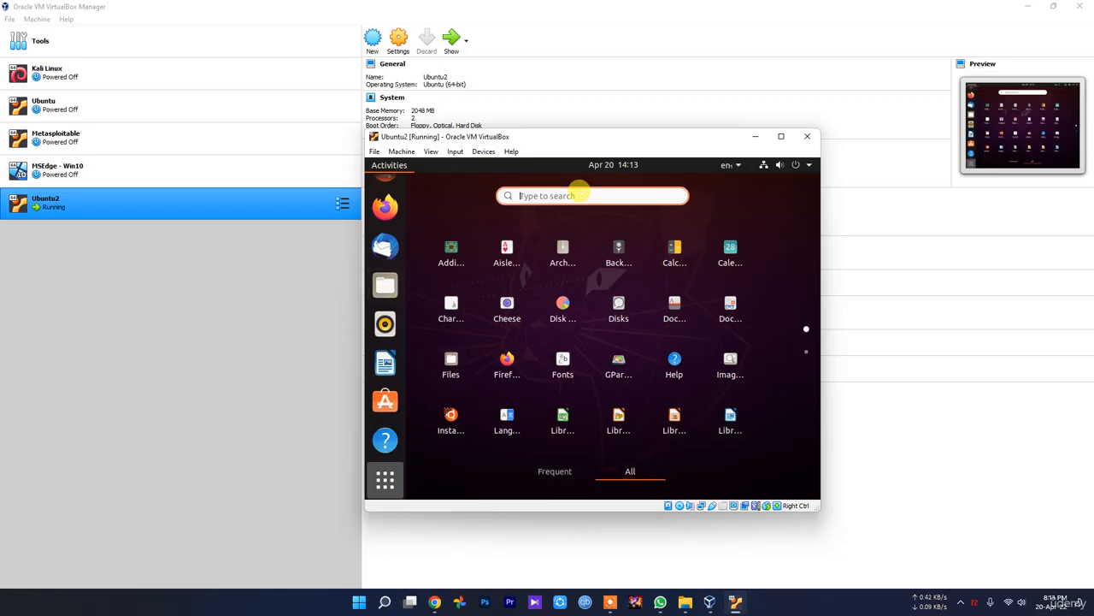
pyautogui.write('ter')
pyautogui.click(570, 253)
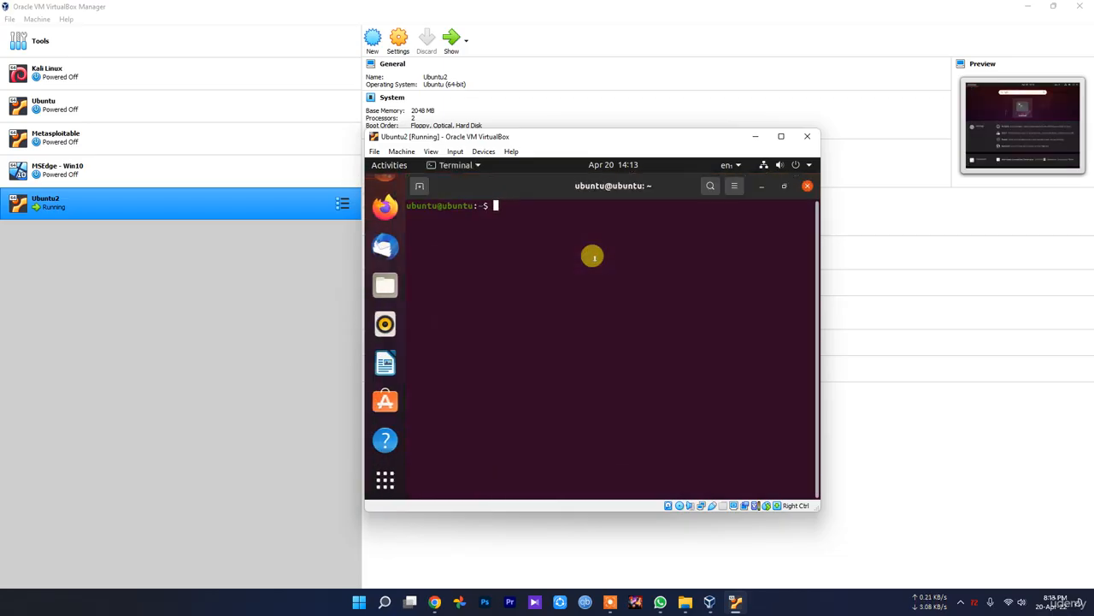
# Step: Try to list the network interfaces in Terminal with ifconfig
pyautogui.write('l')
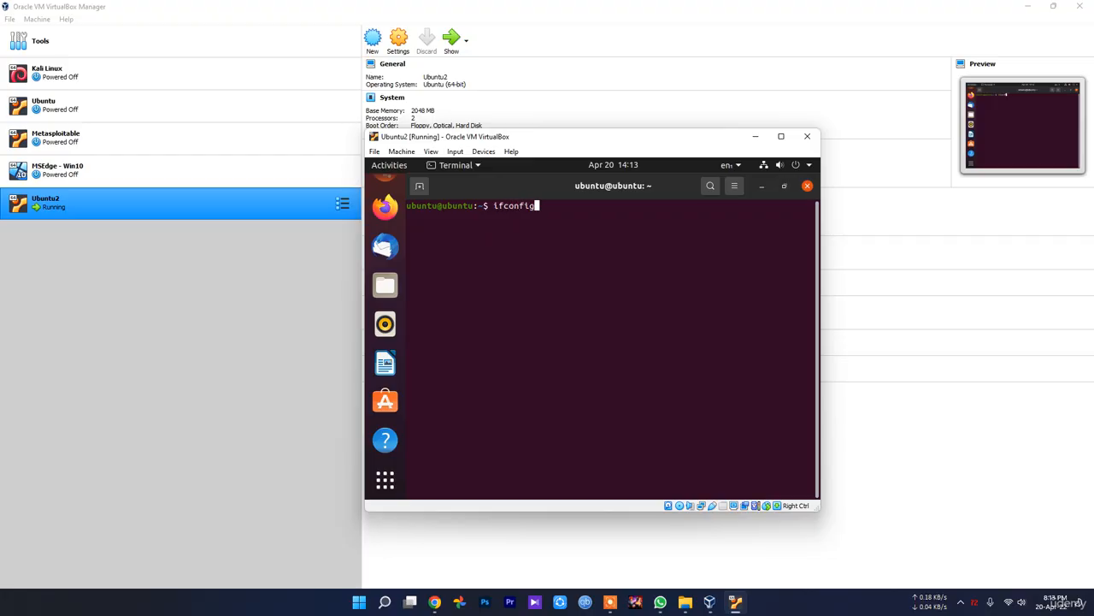
pyautogui.write('fconfig')
pyautogui.press('Return')
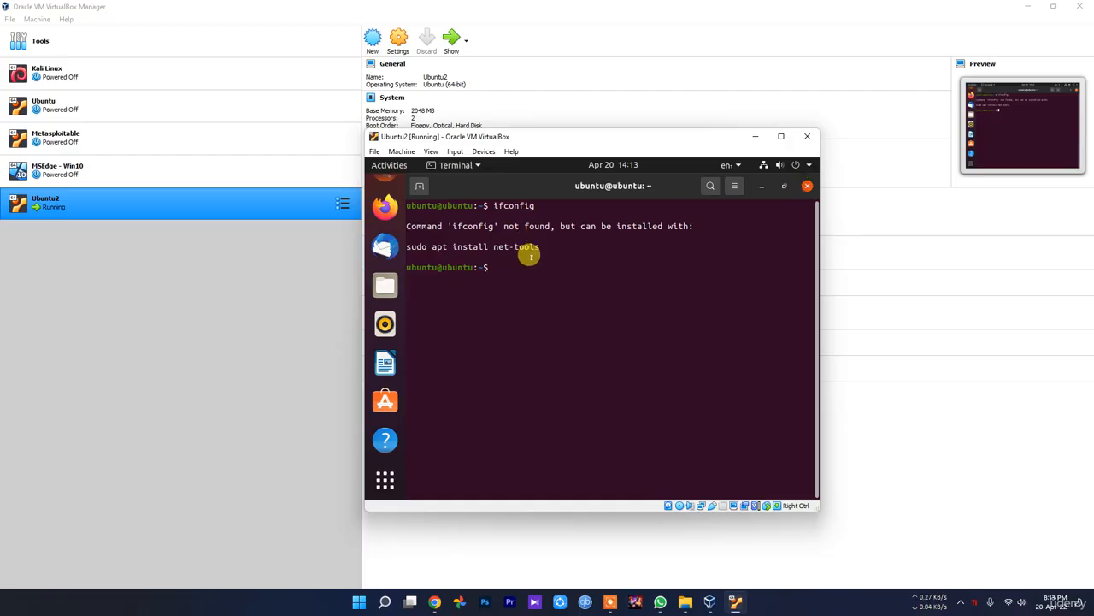
# Step: Copy the suggested command "sudo apt install net-tools" and run it at the prompt to install net-tools
pyautogui.moveTo(547, 247); pyautogui.dragTo(396, 247)
pyautogui.rightClick(409, 248)
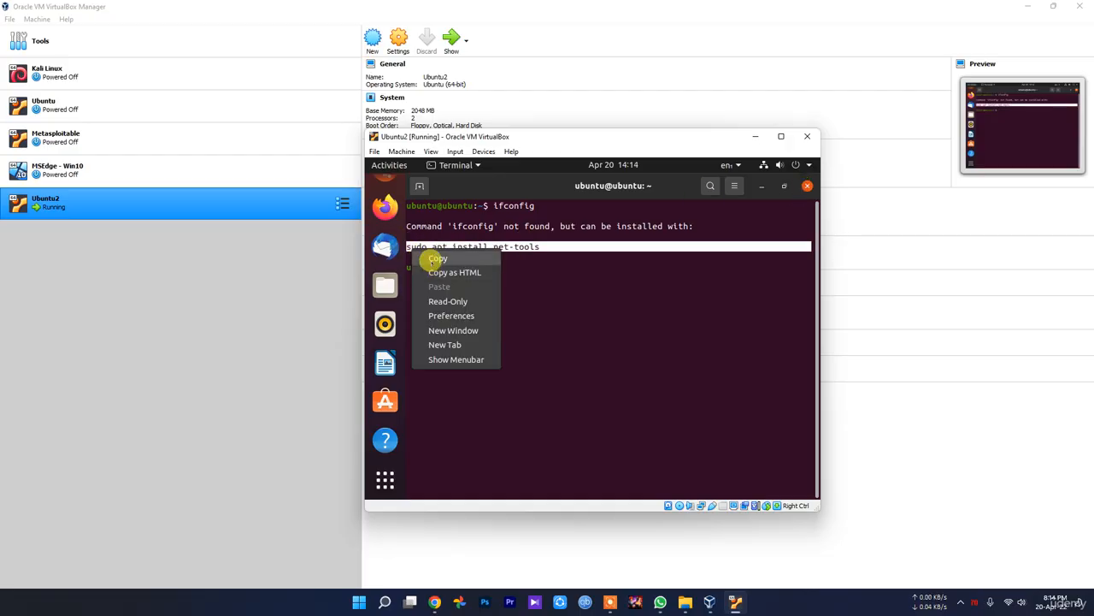
pyautogui.click(433, 257)
pyautogui.rightClick(513, 269)
pyautogui.click(542, 305)
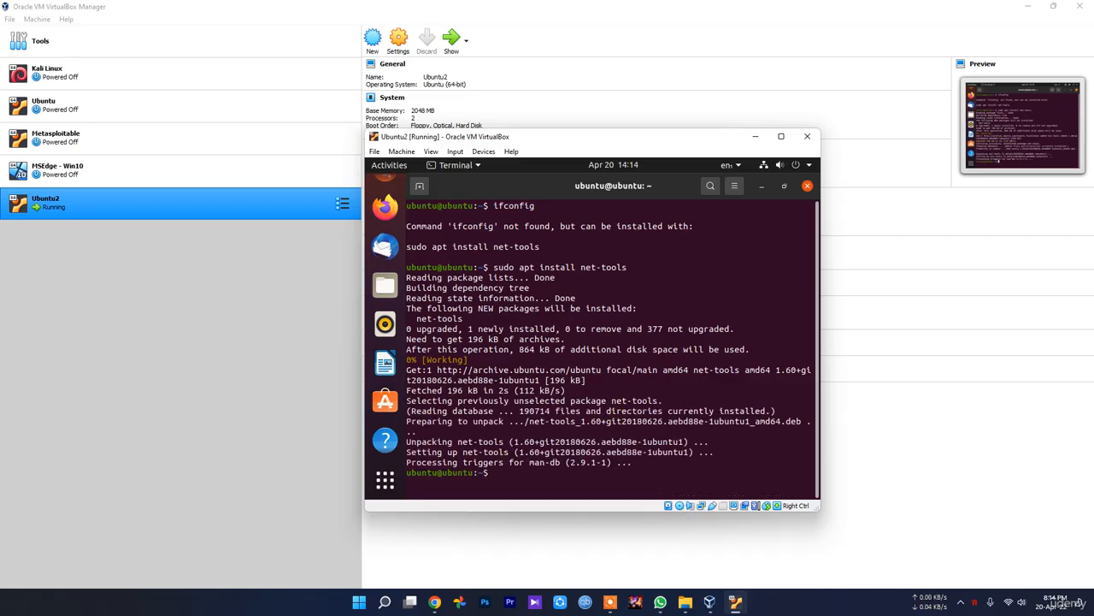
# Step: Run ifconfig again and check the inet address of the enp0s3 interface
pyautogui.write('ig')
pyautogui.press('Return')
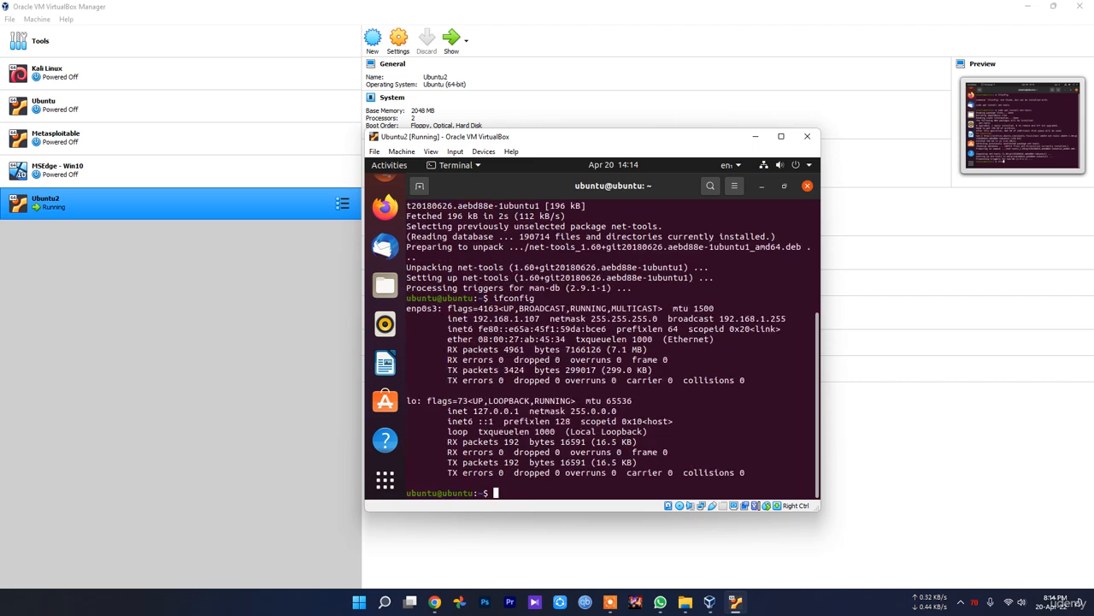
pyautogui.moveTo(539, 317); pyautogui.dragTo(476, 317)
pyautogui.click(539, 373)
# Step: Open Firefox in the virtual machine and search the web for "google" to test the internet connection
pyautogui.click(385, 209)
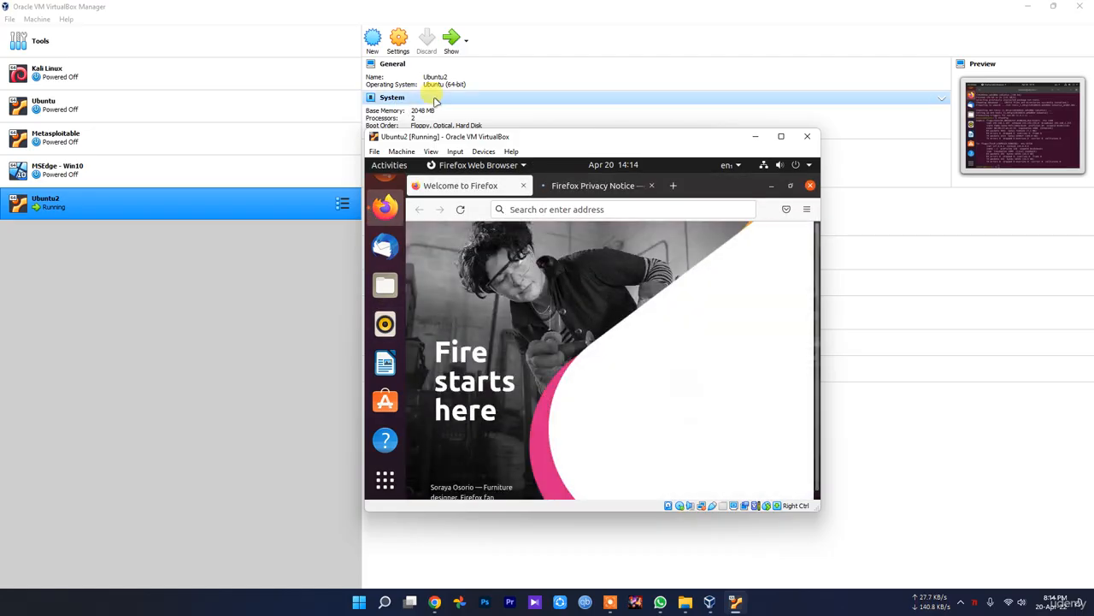
pyautogui.click(555, 210)
pyautogui.write('g')
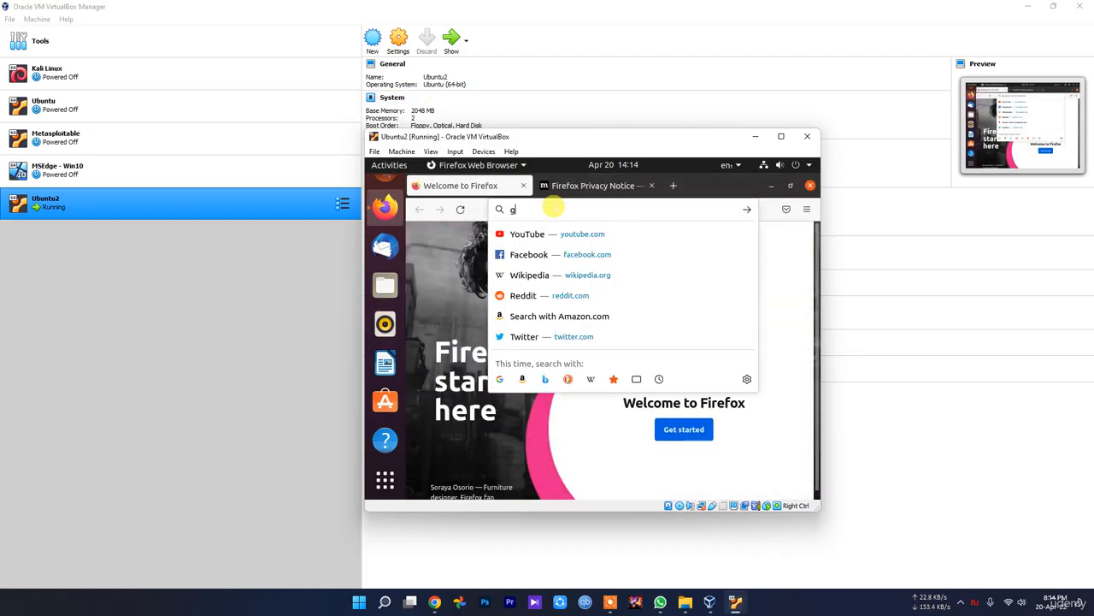
pyautogui.write('oogle')
pyautogui.press('Return')
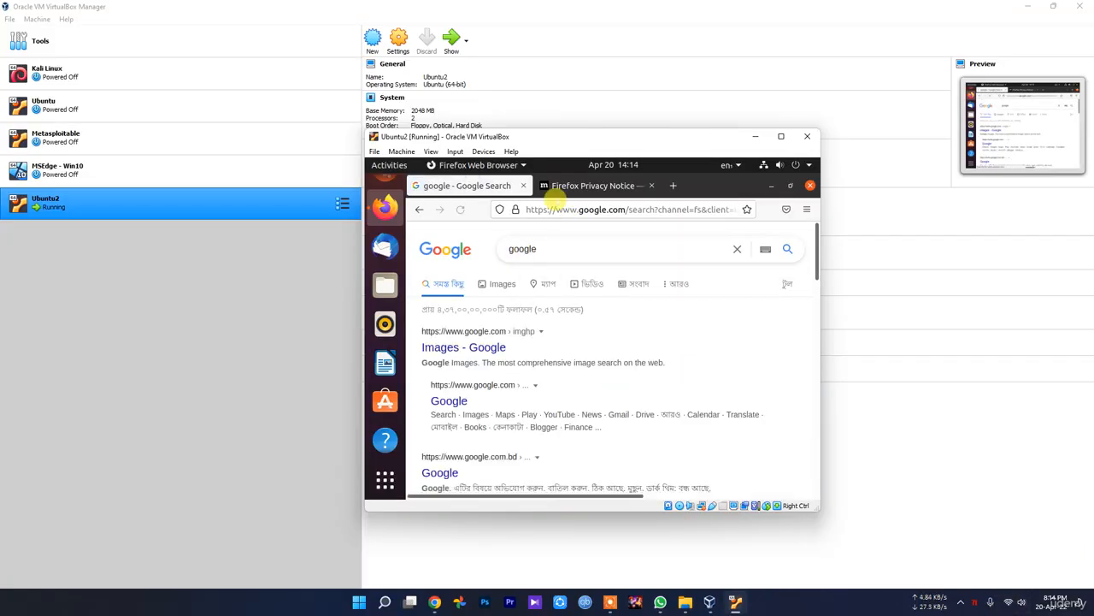
# Step: Close Firefox together with both of its open tabs, and close the Terminal window in the virtual machine
pyautogui.click(810, 185)
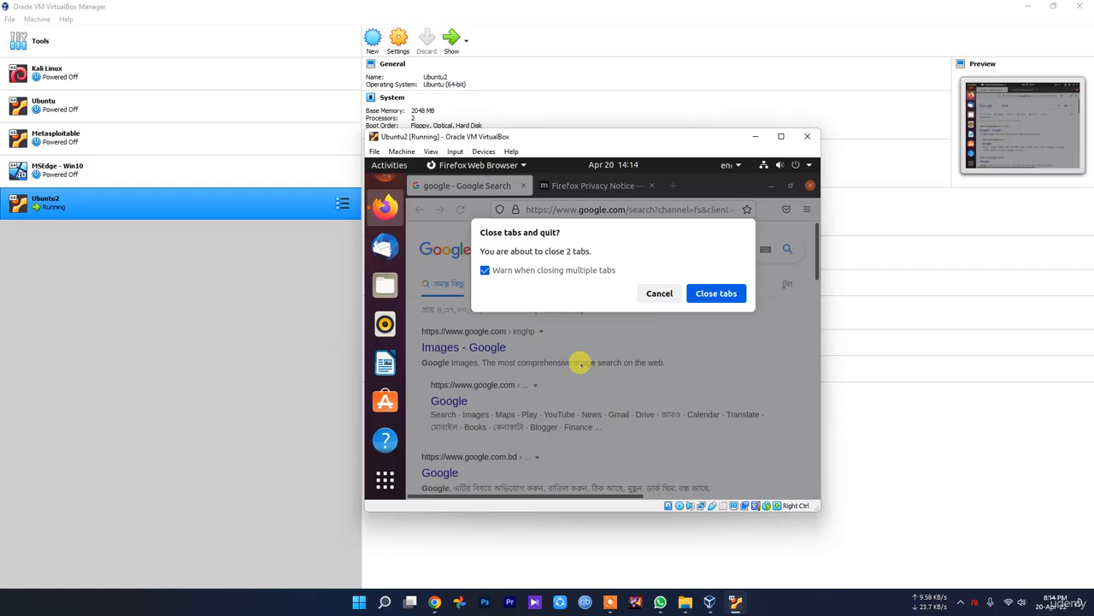
pyautogui.click(701, 298)
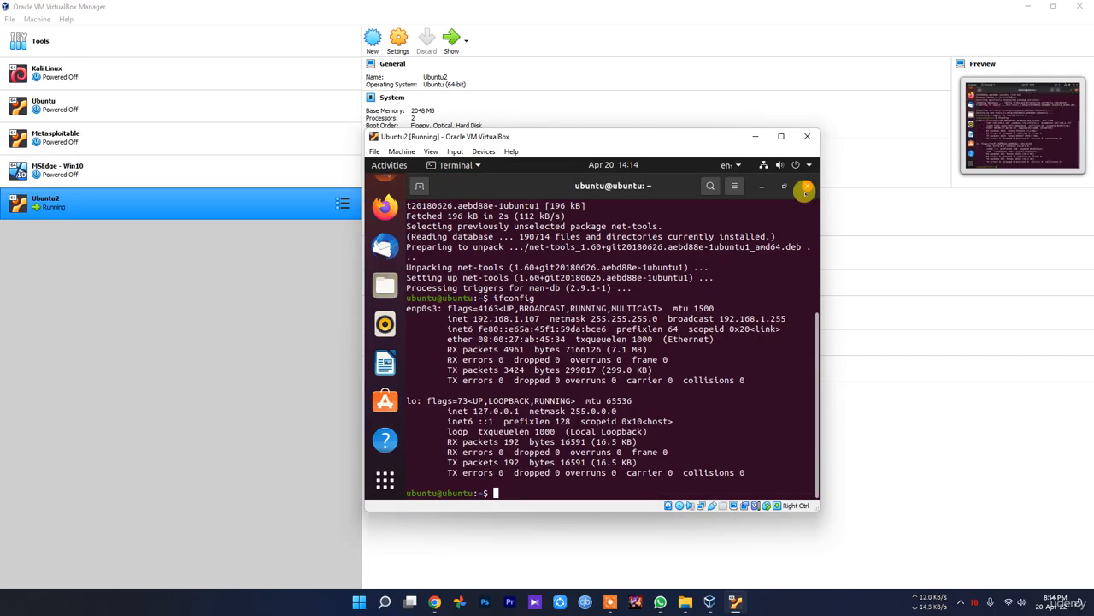
pyautogui.click(805, 190)
pyautogui.click(793, 165)
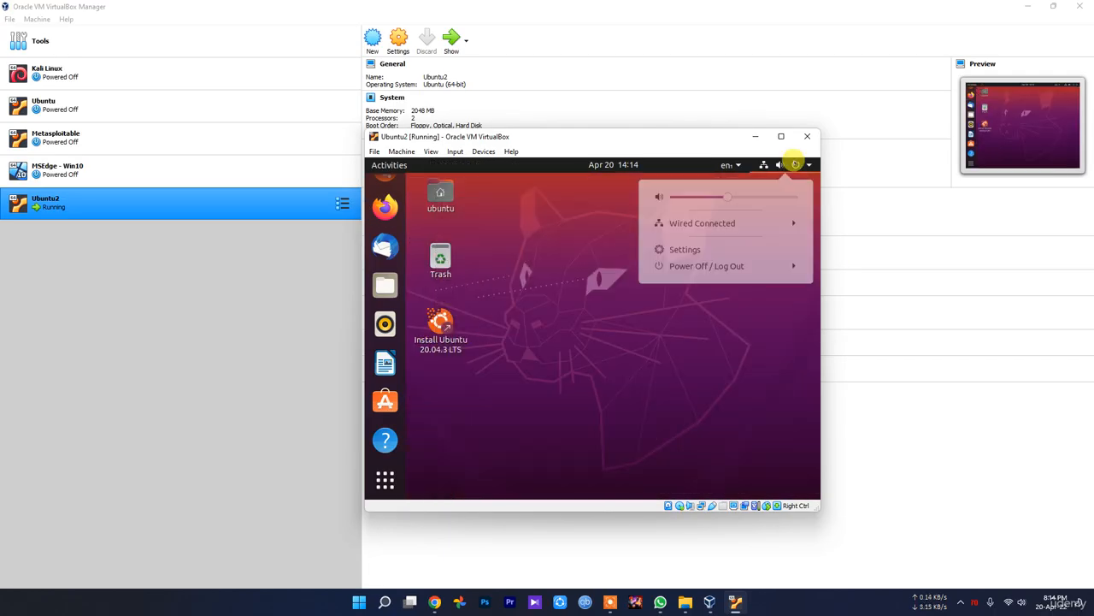
pyautogui.click(701, 269)
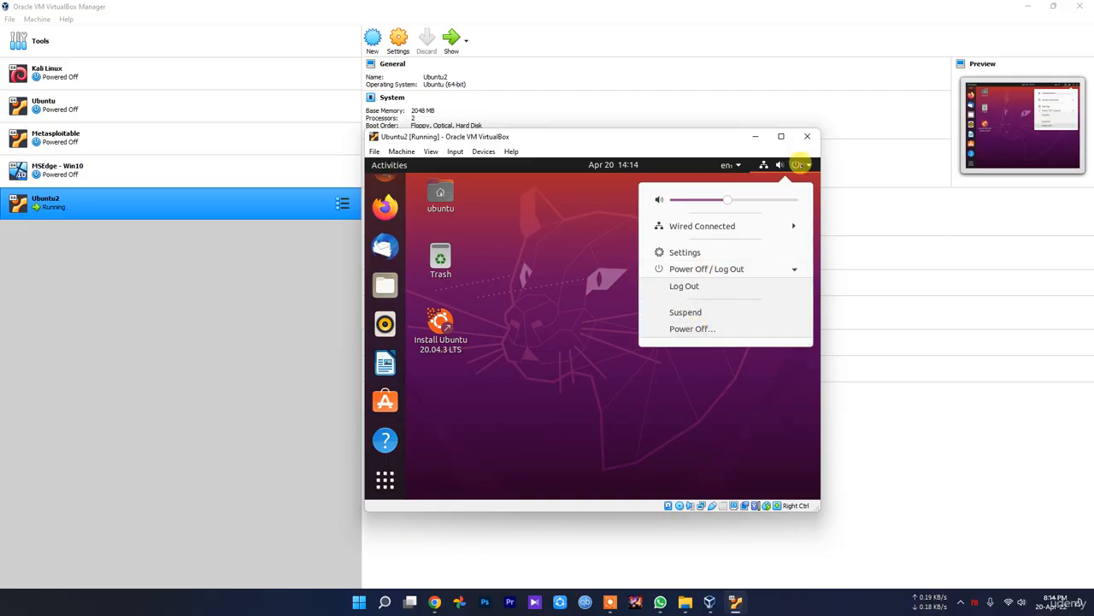
pyautogui.click(795, 164)
# Step: Show all Ubuntu applications, search them for "sett" and open Settings
pyautogui.click(384, 481)
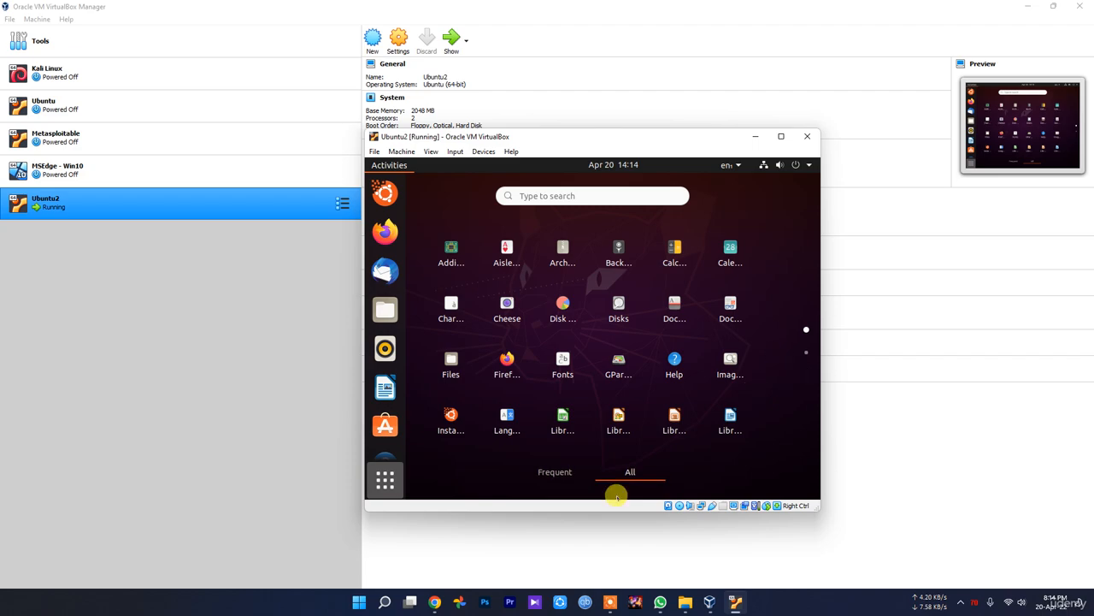
pyautogui.click(535, 470)
pyautogui.click(615, 473)
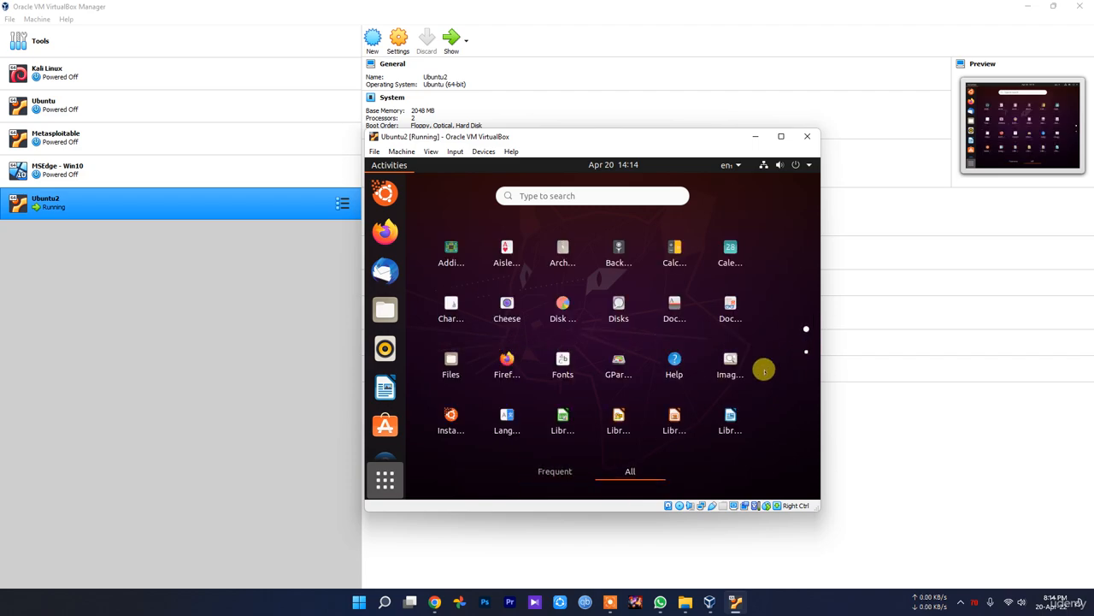
pyautogui.click(568, 190)
pyautogui.write('sett')
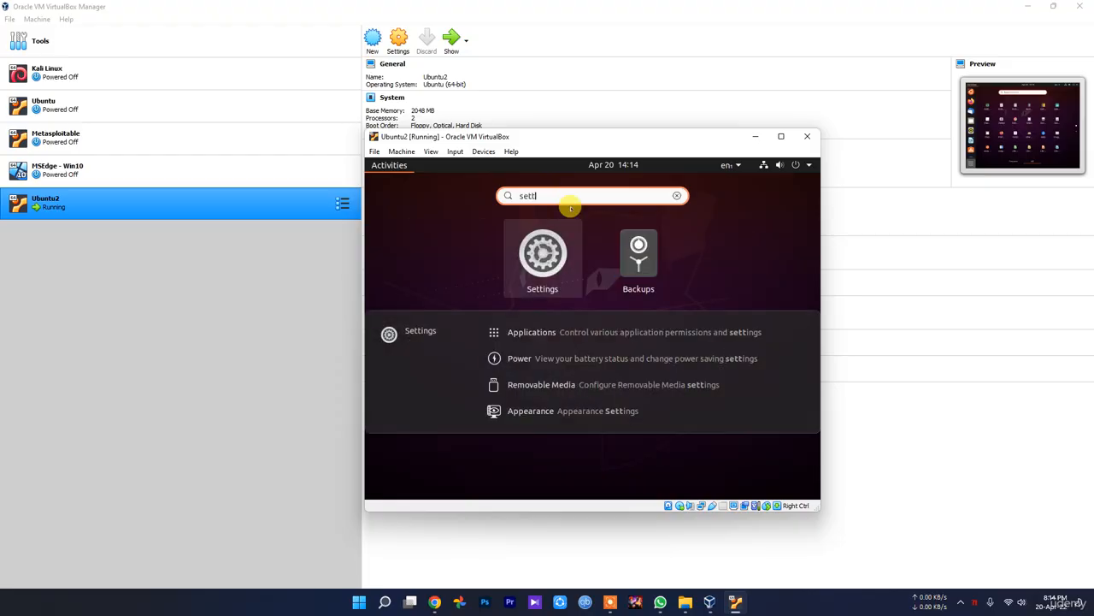
pyautogui.press('Return')
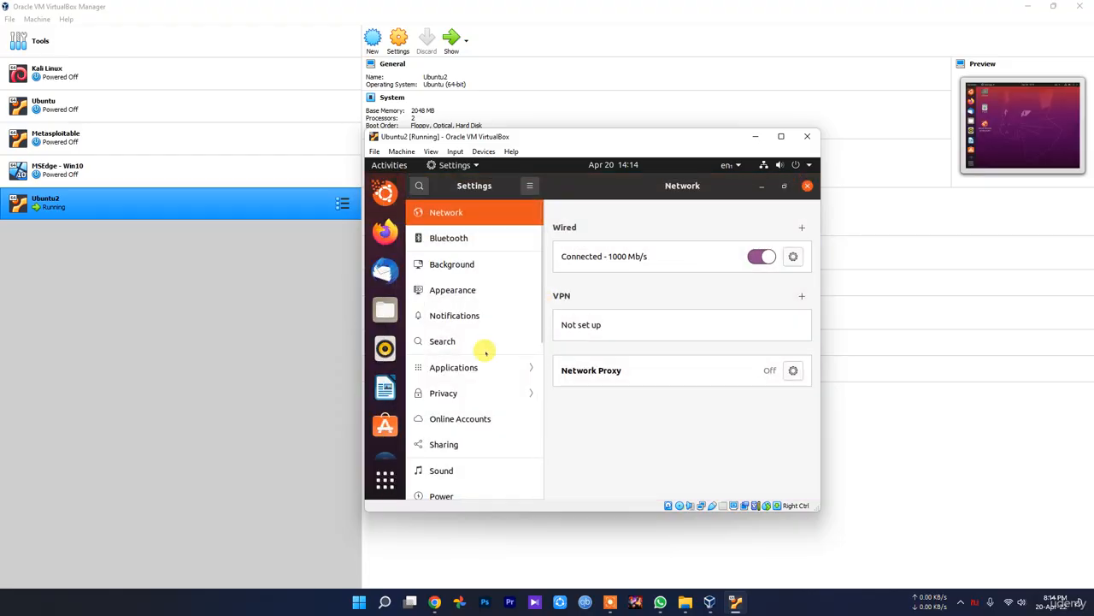
# Step: Look through the Bluetooth, Background and Appearance settings and the remaining categories down to About
pyautogui.click(471, 239)
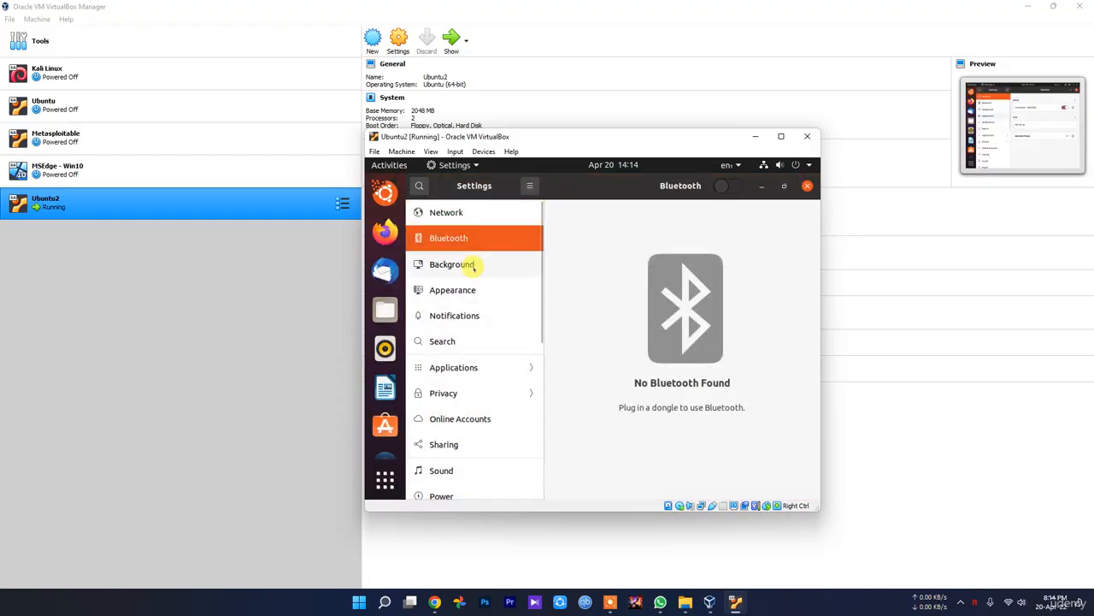
pyautogui.click(471, 264)
pyautogui.click(471, 289)
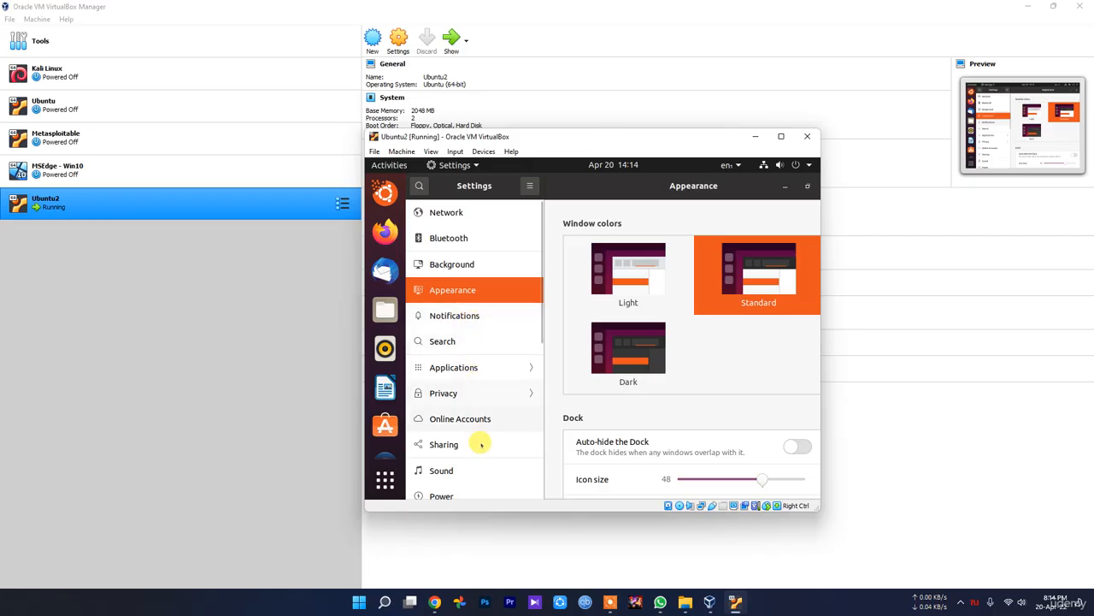
pyautogui.scroll(-5, 479, 445)
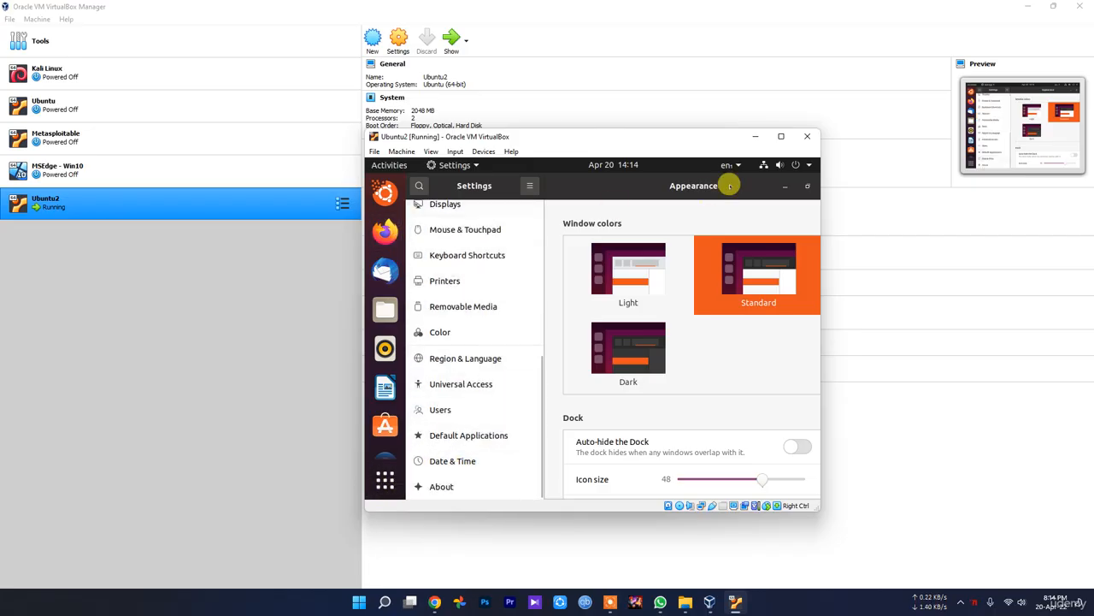
# Step: Power off Ubuntu from inside the virtual machine and continue past the request to remove the installation medium
pyautogui.click(432, 166)
pyautogui.click(392, 165)
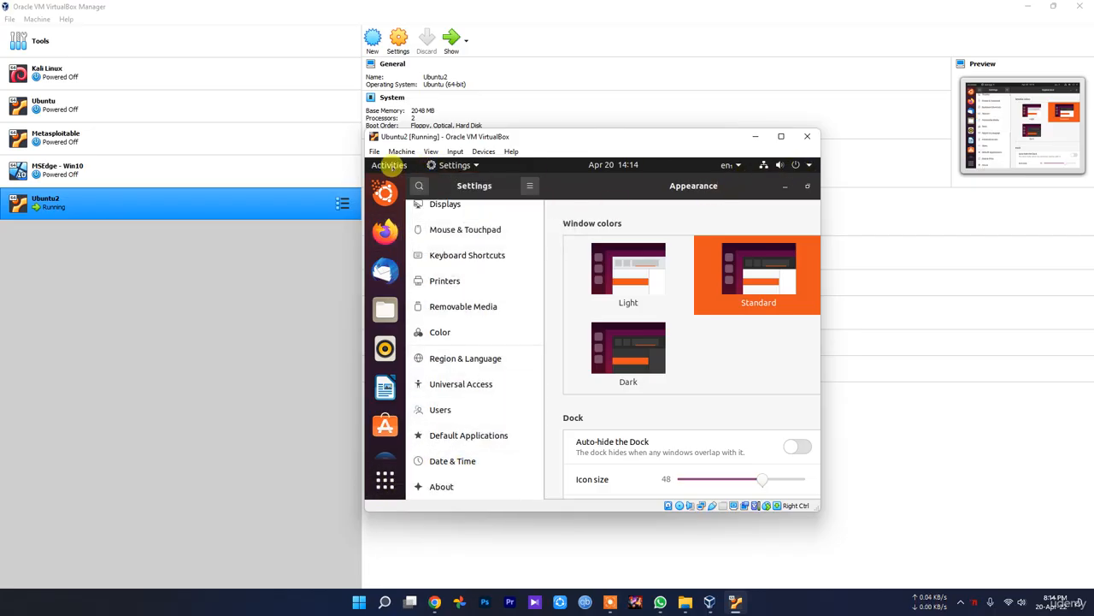
pyautogui.click(795, 164)
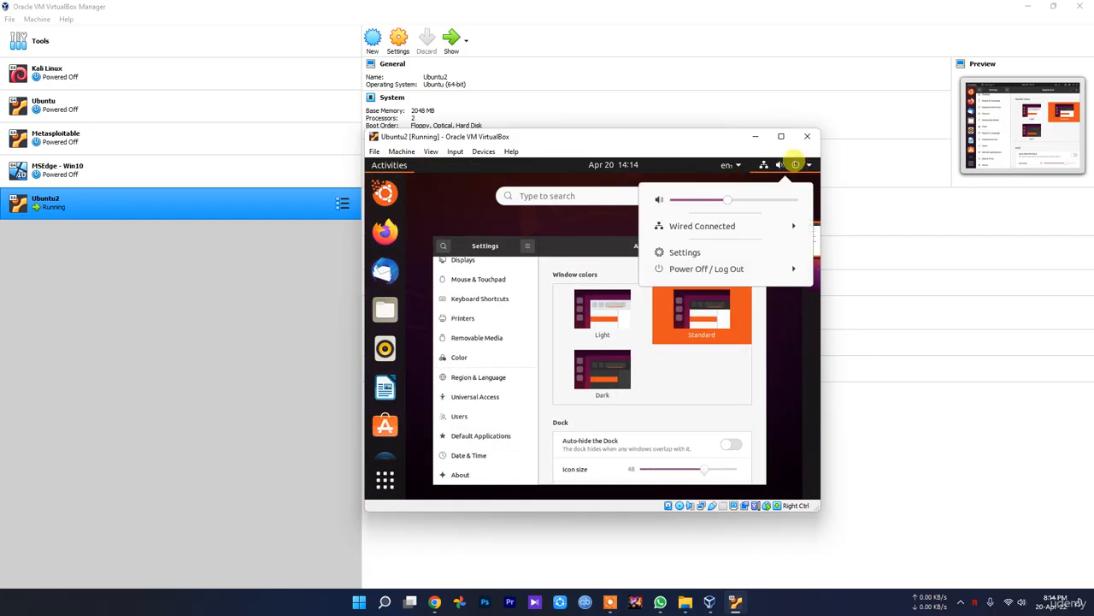
pyautogui.click(710, 269)
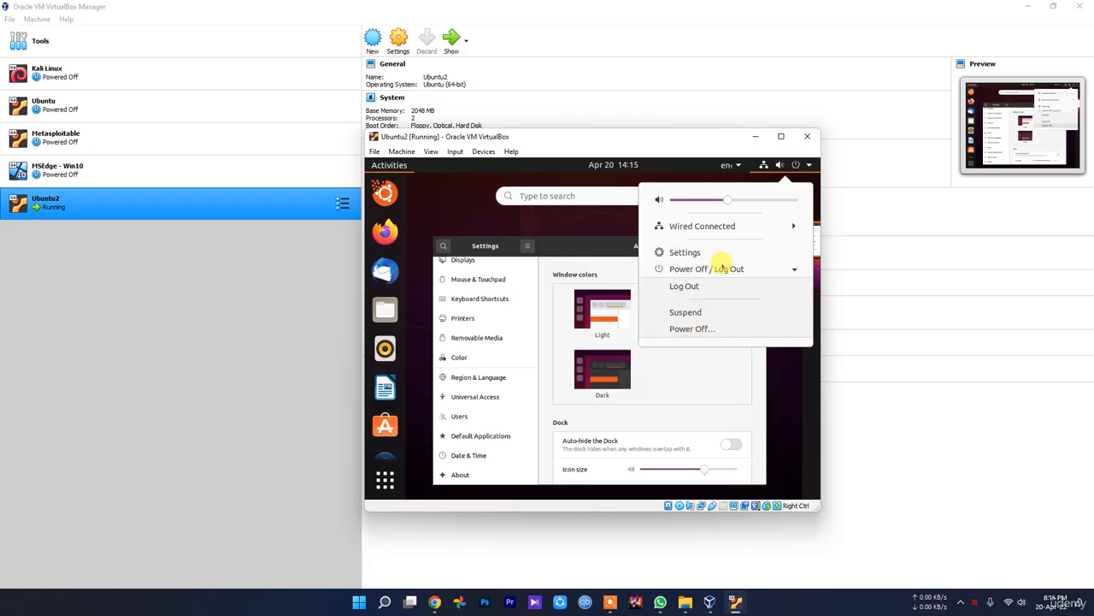
pyautogui.click(687, 329)
pyautogui.click(706, 365)
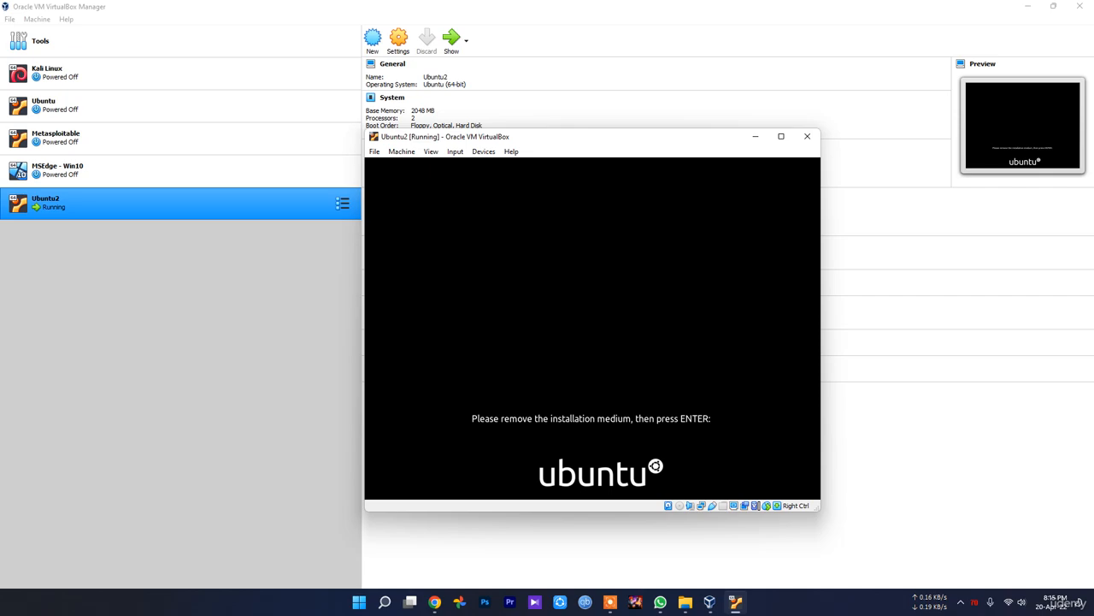
pyautogui.press('Return')
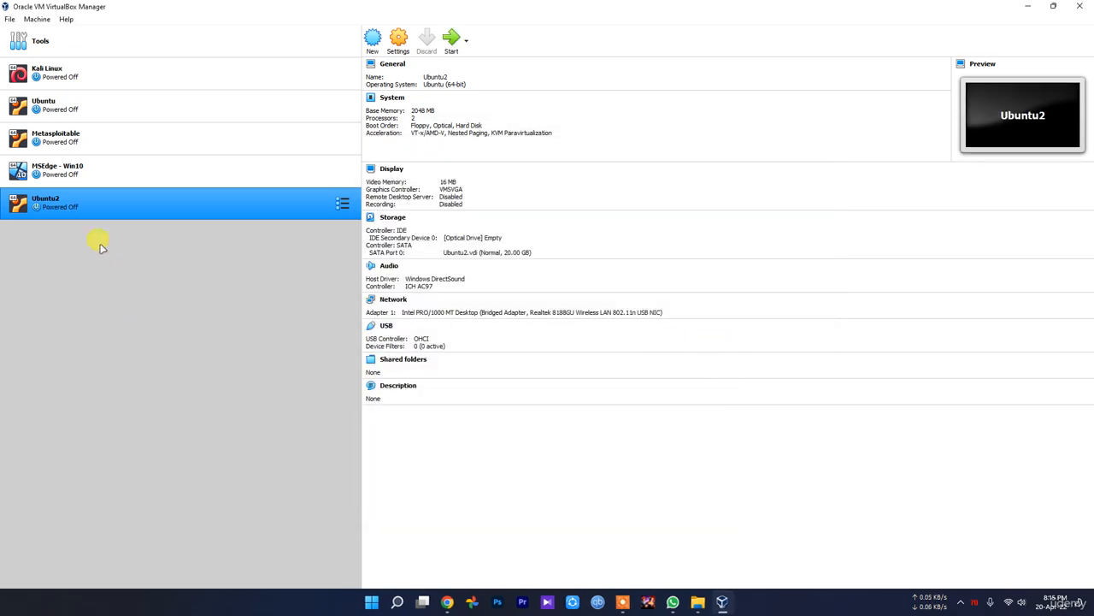
# Step: Remove the Ubuntu2 virtual machine from VirtualBox and delete all of its files
pyautogui.rightClick(88, 213)
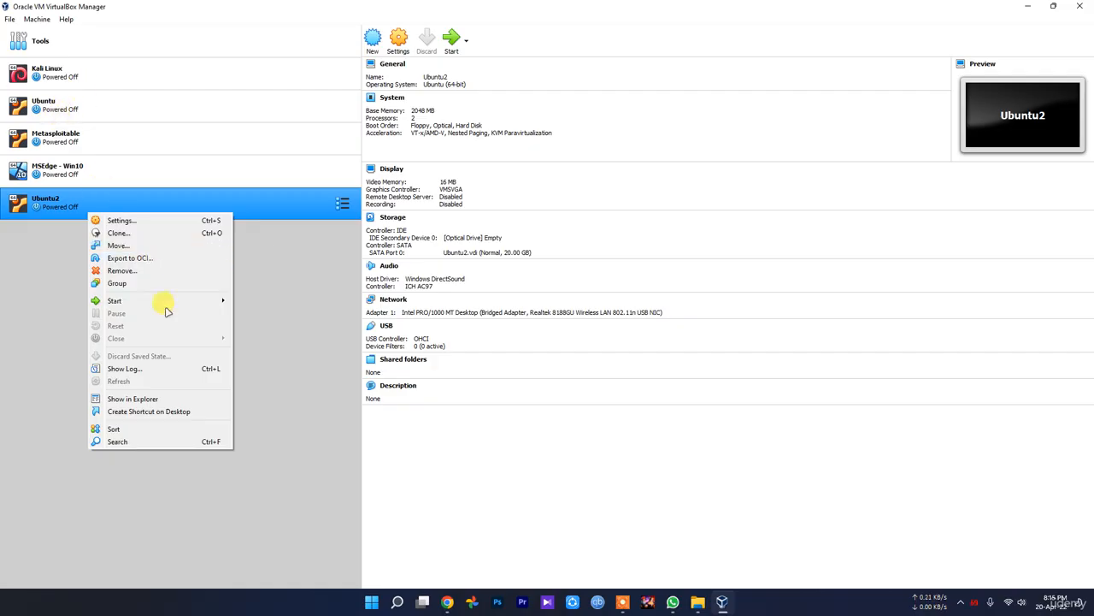
pyautogui.click(143, 270)
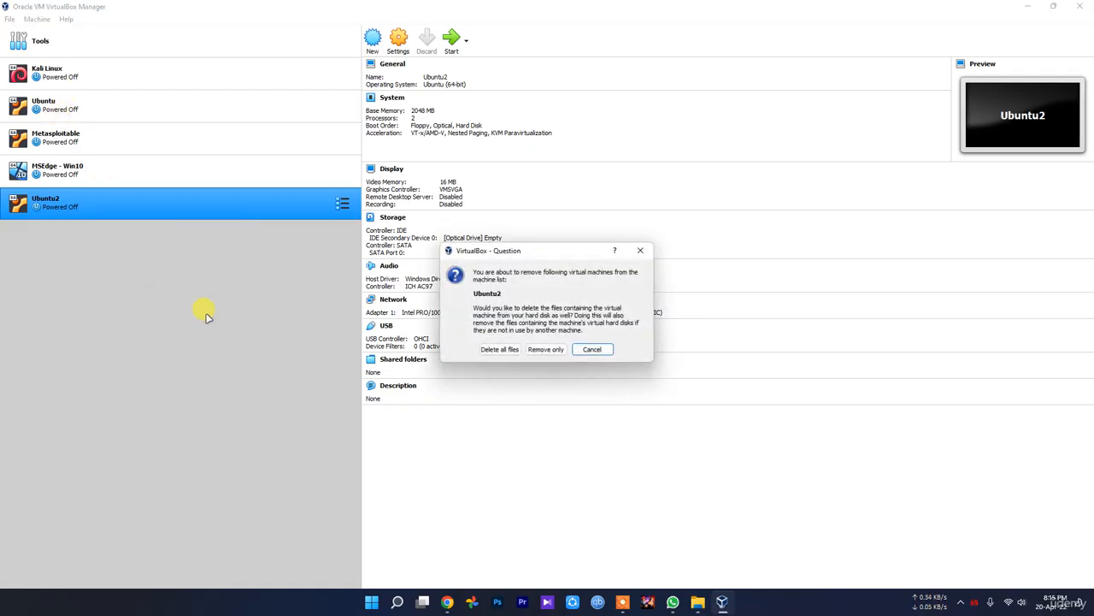
pyautogui.click(505, 349)
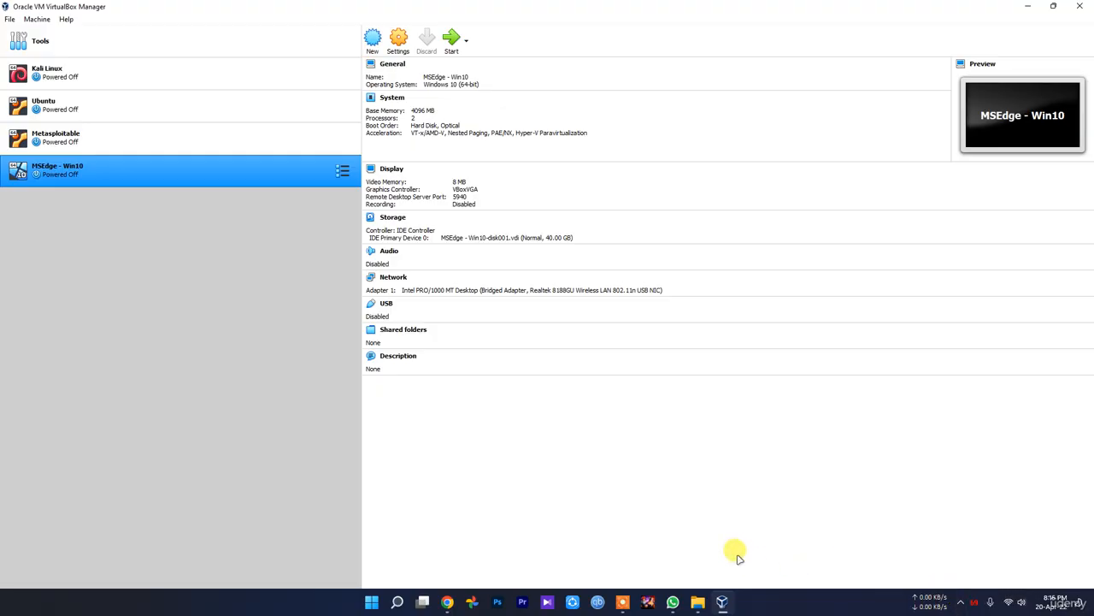
# Step: Switch to the "New folder" window in File Explorer and examine the virtual disk files in metasploitable-linux-2.0.0 > Metasploitable2-Linux
pyautogui.moveTo(697, 602)
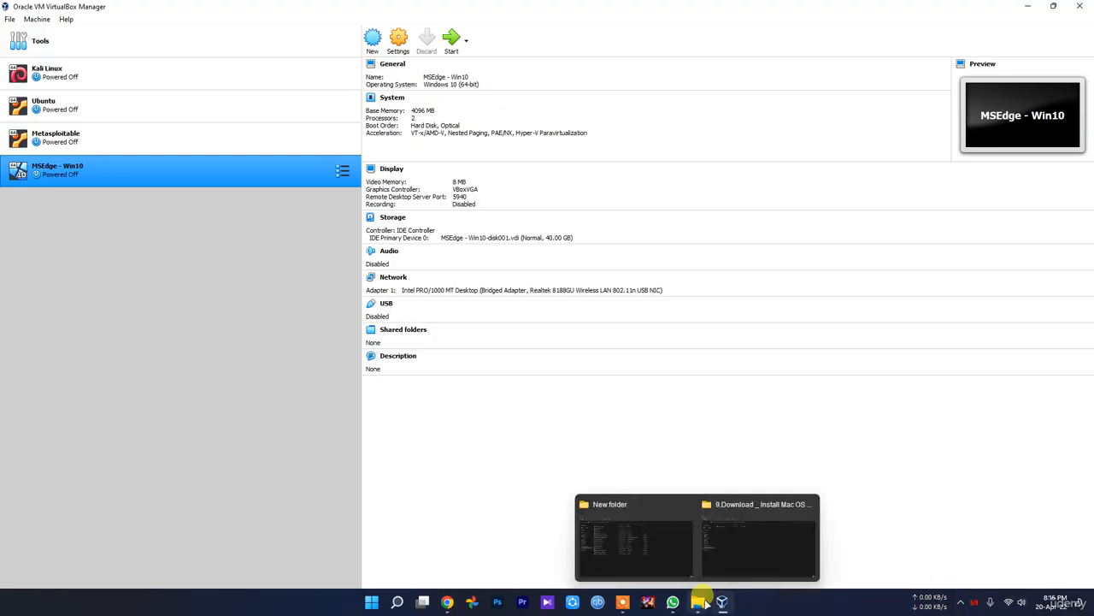
pyautogui.click(648, 562)
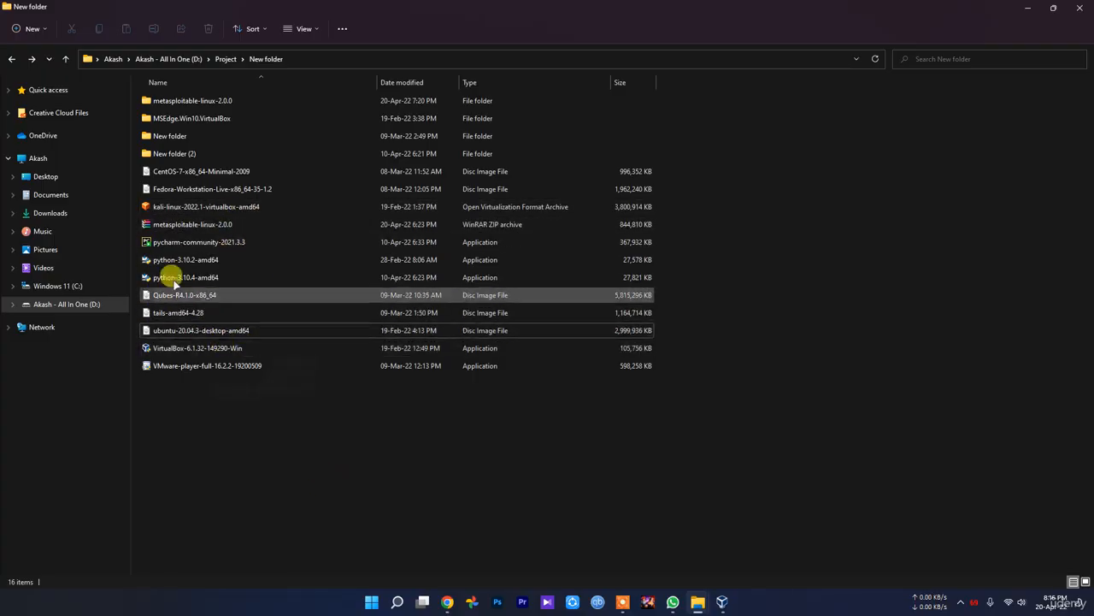
pyautogui.click(724, 607)
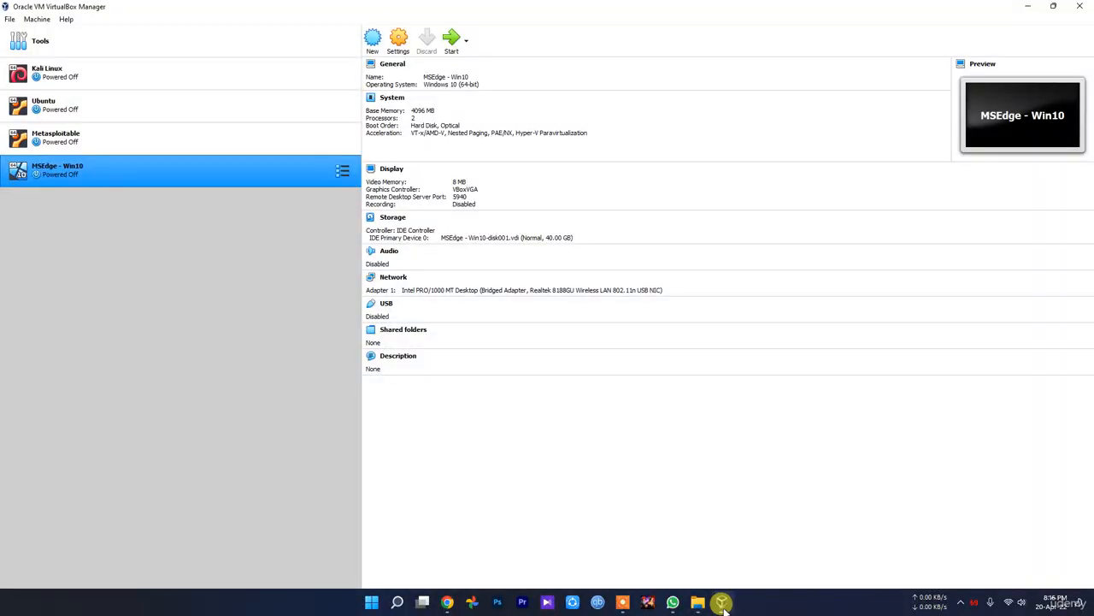
pyautogui.click(725, 607)
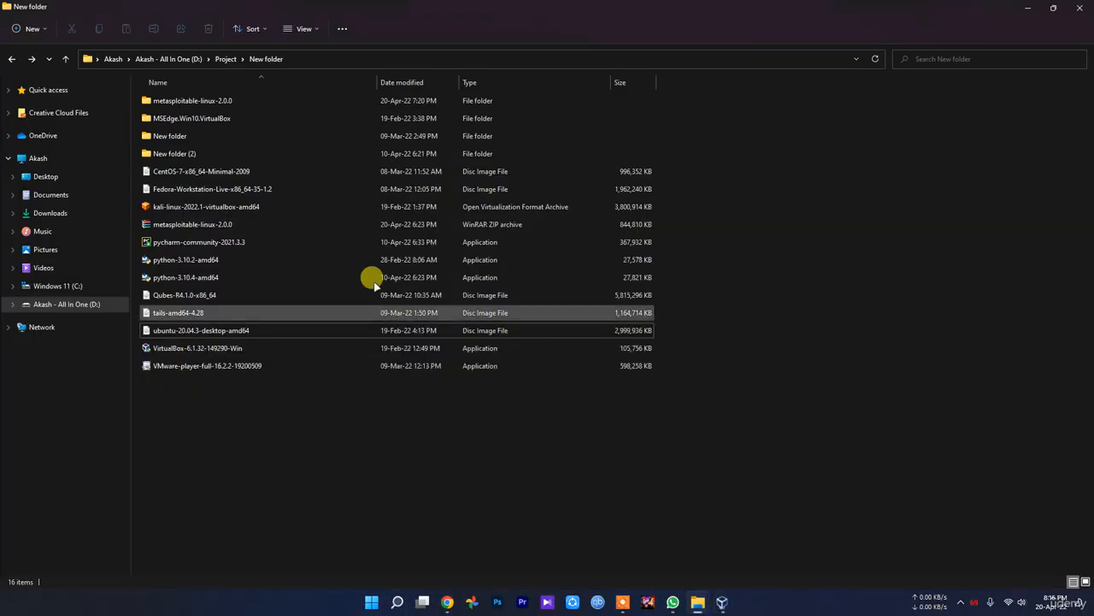
pyautogui.doubleClick(235, 101)
pyautogui.doubleClick(206, 101)
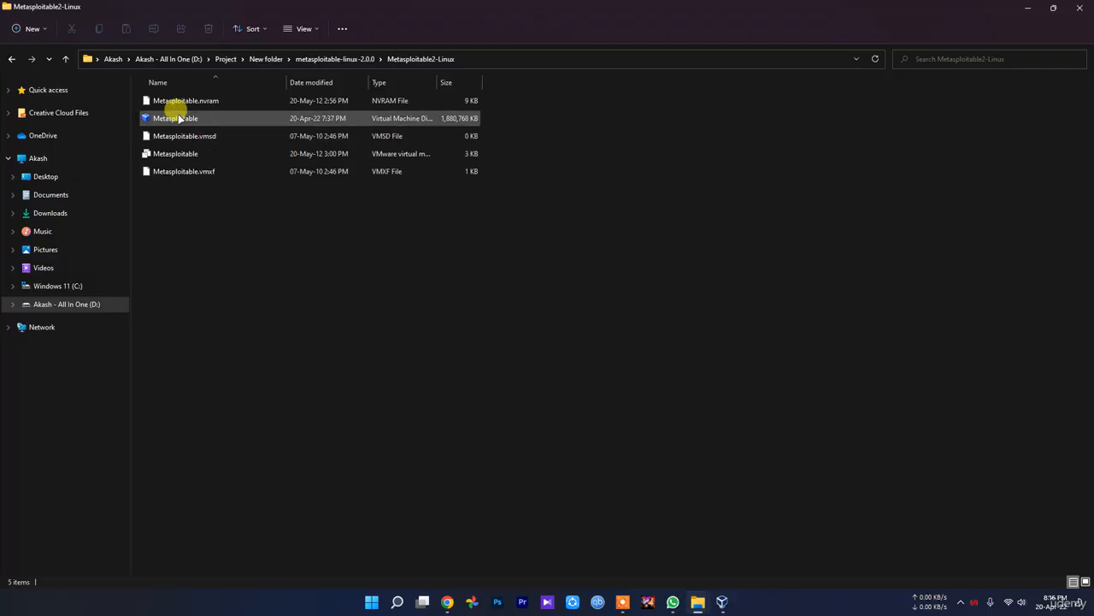
pyautogui.hotkey('alt', 'Left')
pyautogui.hotkey('alt', 'Left')
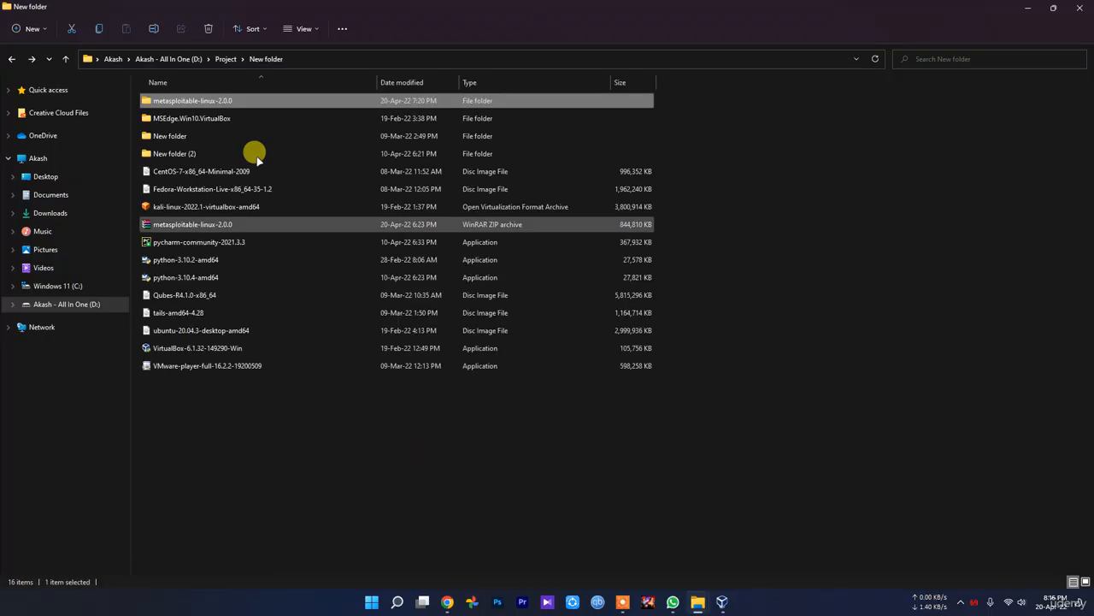
# Step: Check the appliance file in the MSEdge.Win10.VirtualBox folder and switch back to VirtualBox Manager
pyautogui.doubleClick(213, 120)
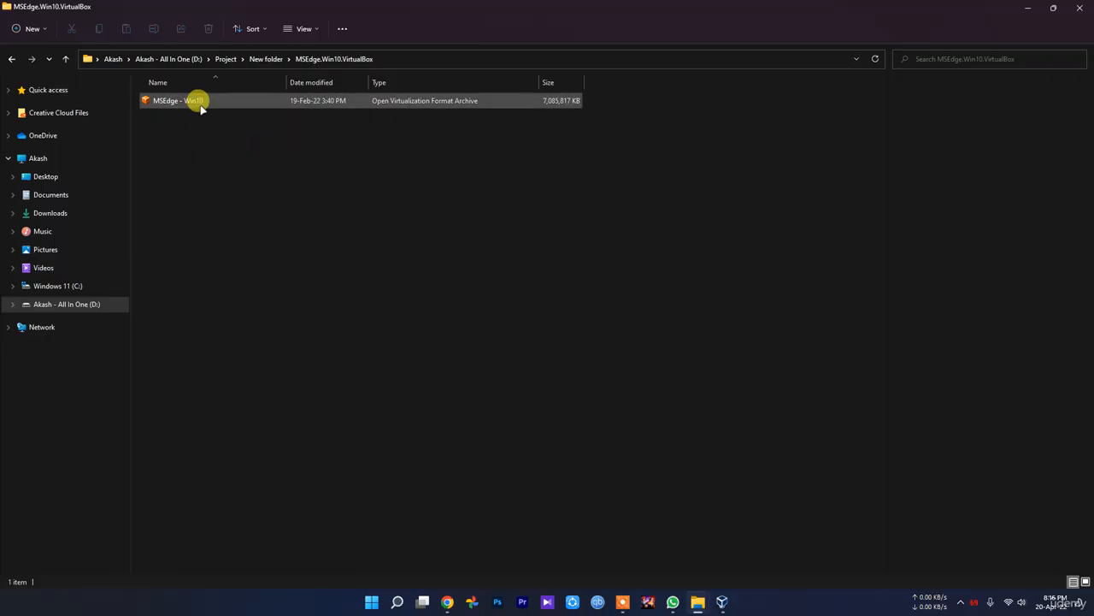
pyautogui.hotkey('alt', 'Left')
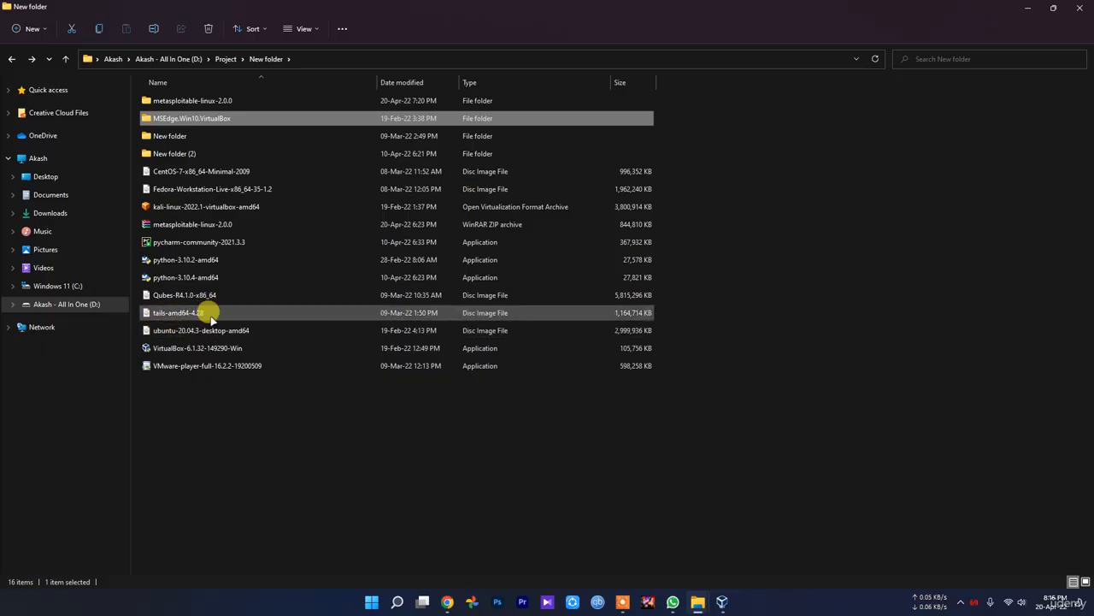
pyautogui.click(722, 602)
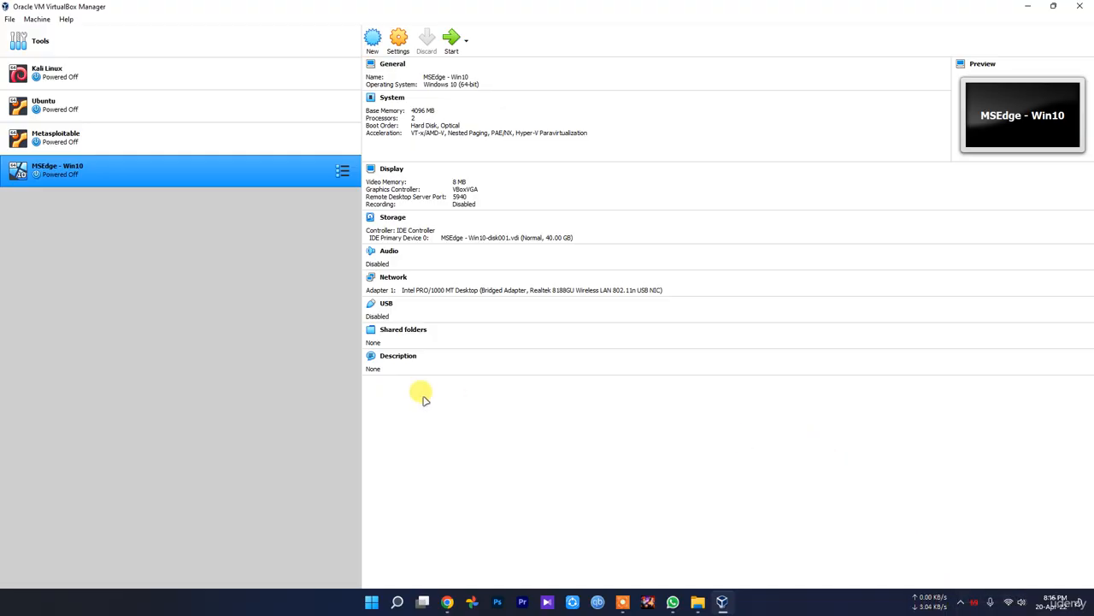
pyautogui.click(961, 601)
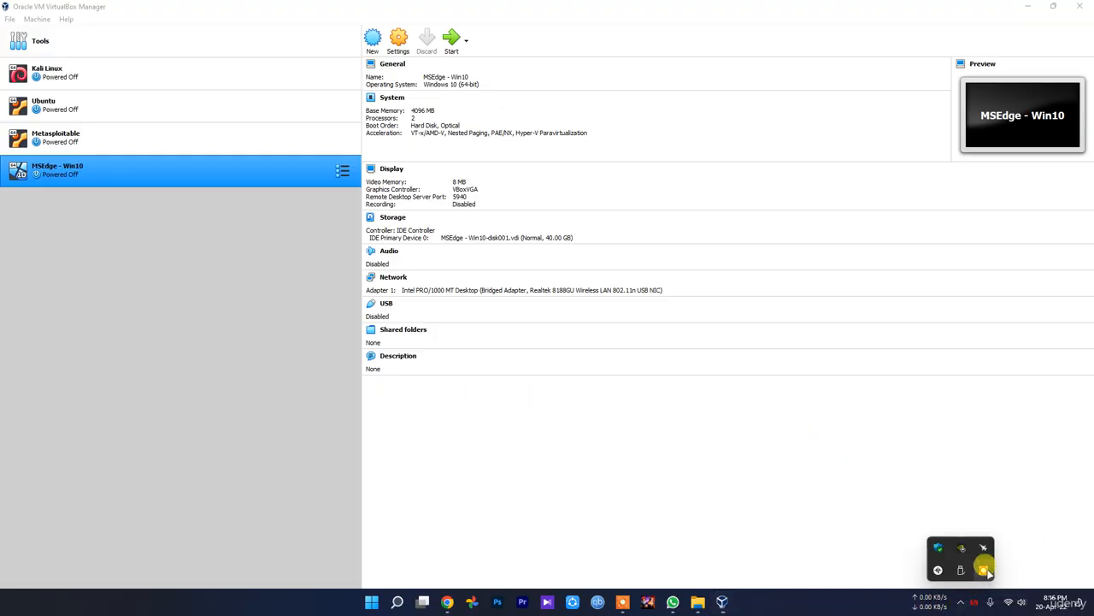